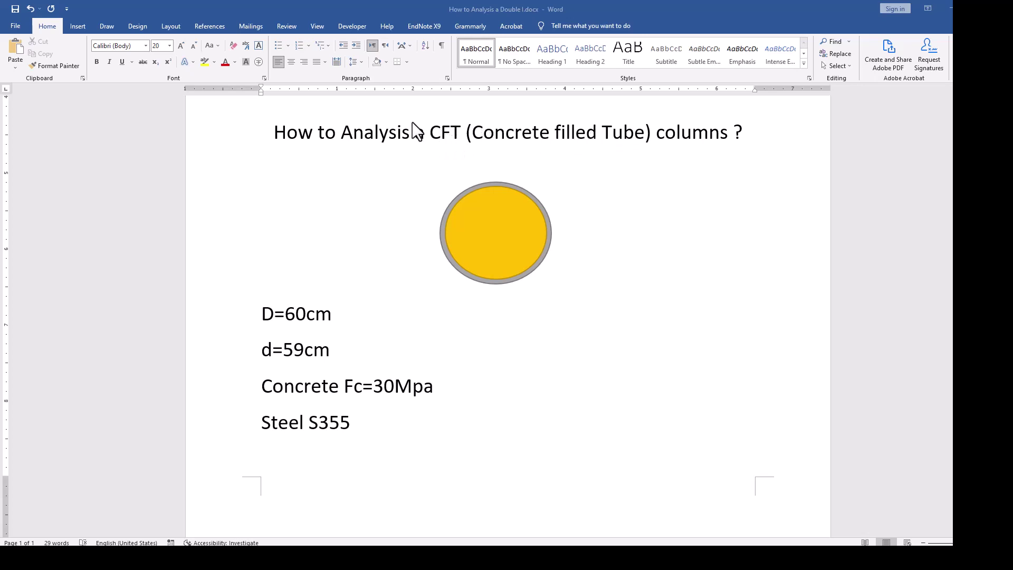
Review the CFT column specs: outer diameter D=60cm, inner d=59cm, concrete strength and Steel S355.
left_click_drag(429, 129, 652, 128)
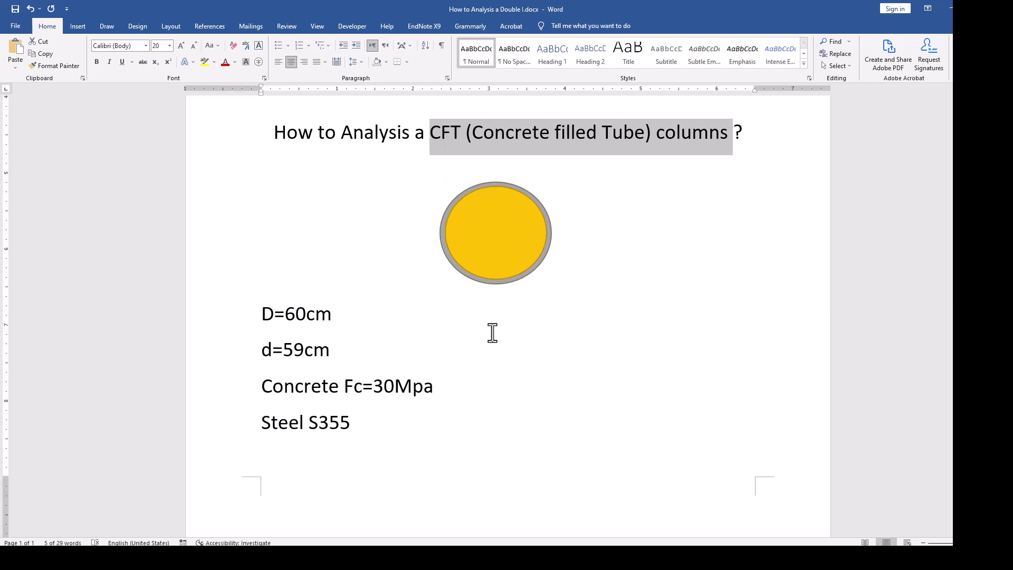
left_click(511, 297)
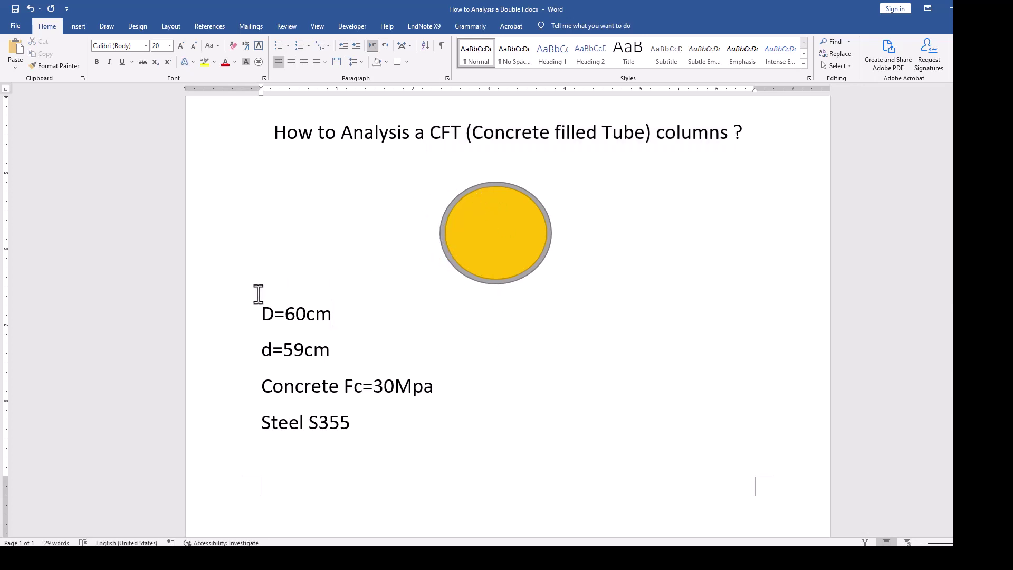
left_click_drag(259, 295, 314, 290)
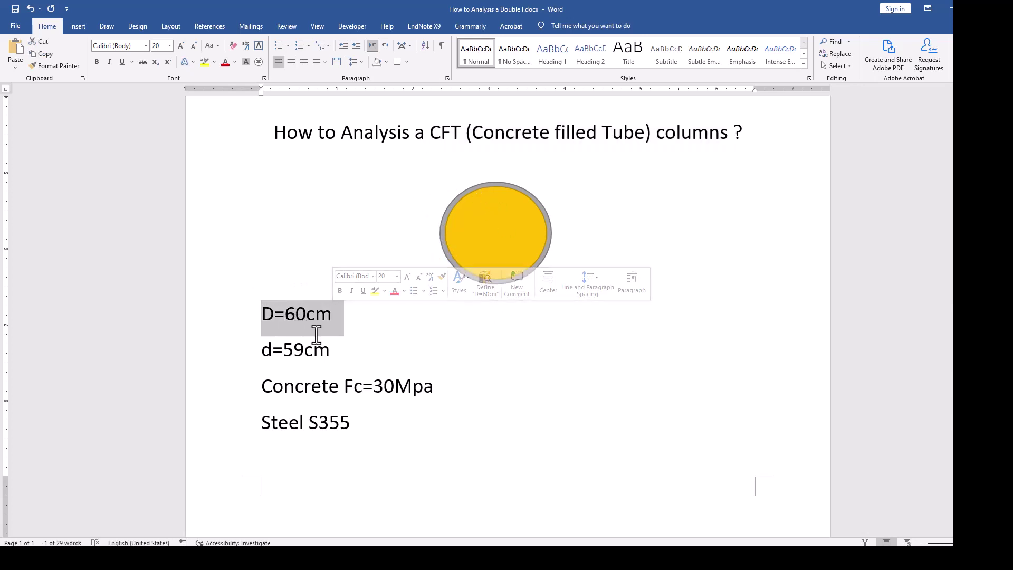
key("Down")
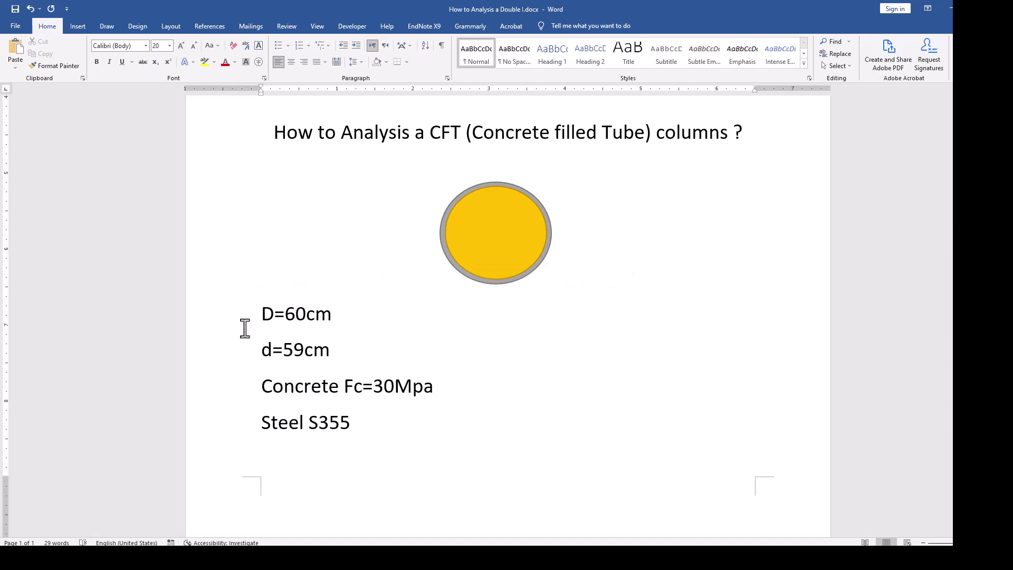
left_click_drag(245, 331, 292, 330)
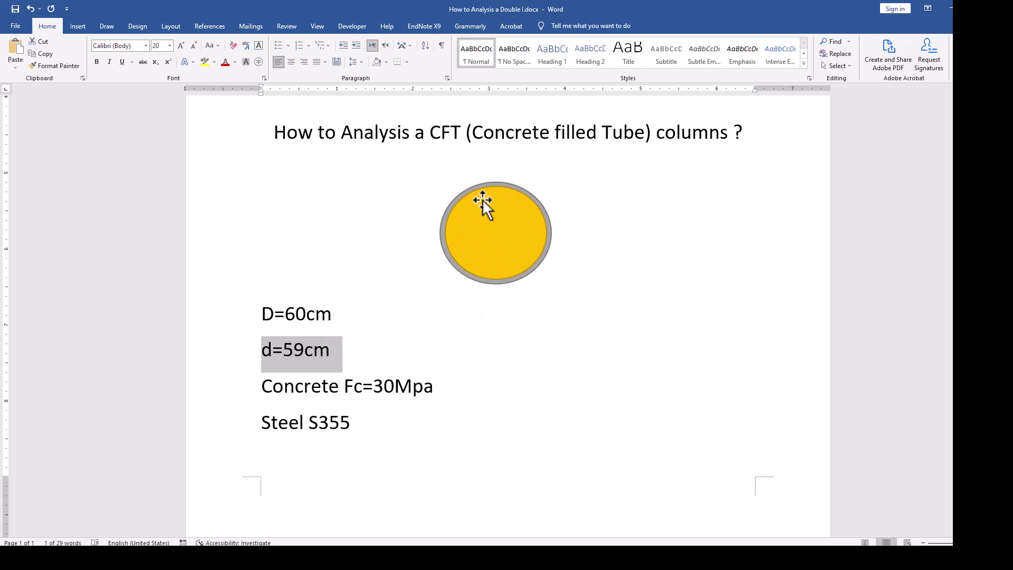
left_click(331, 346)
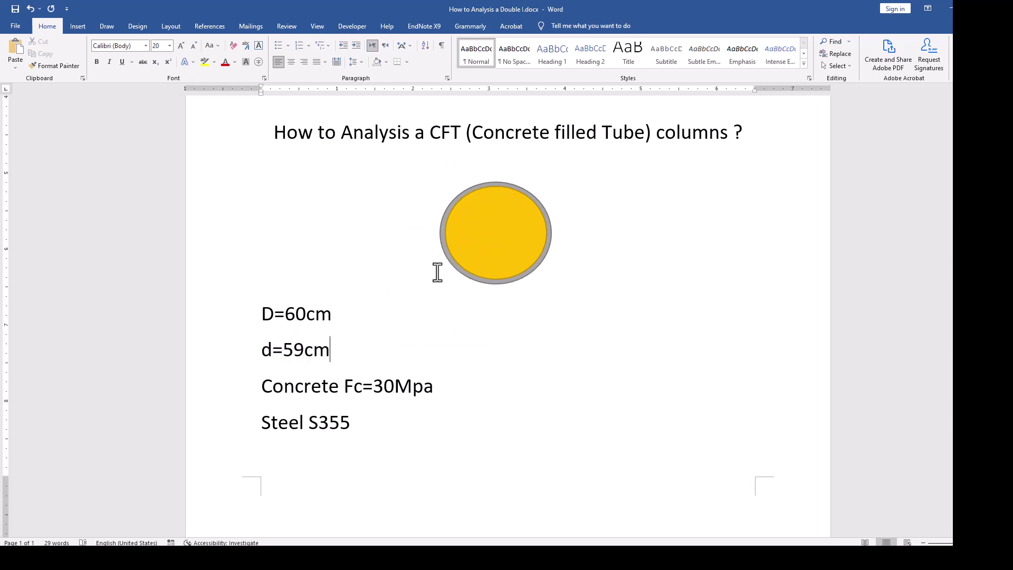
left_click(279, 331)
left_click_drag(279, 330, 305, 331)
left_click(320, 331)
left_click_drag(261, 362, 394, 370)
left_click(412, 383)
left_click_drag(271, 403, 319, 403)
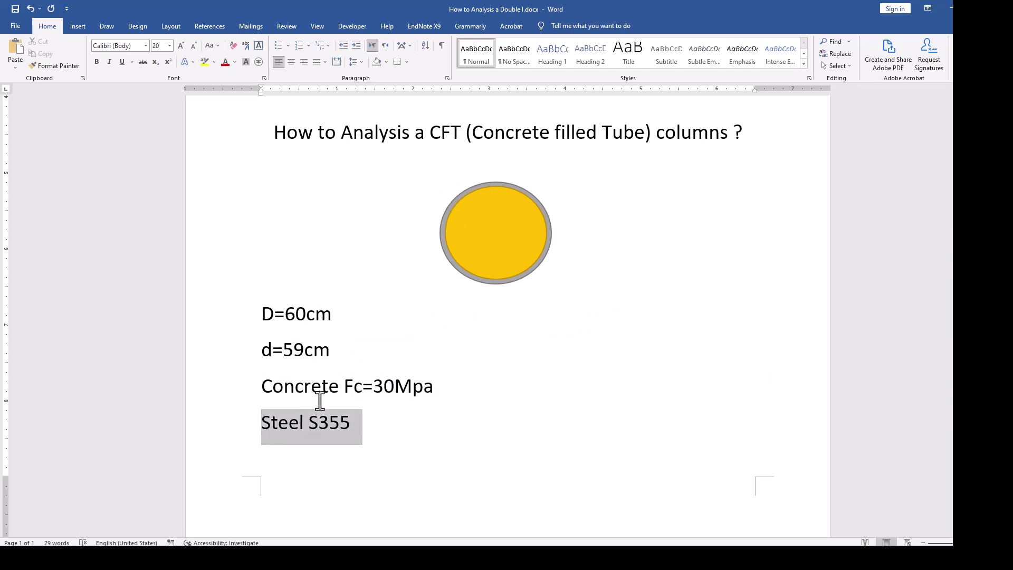
left_click(324, 401)
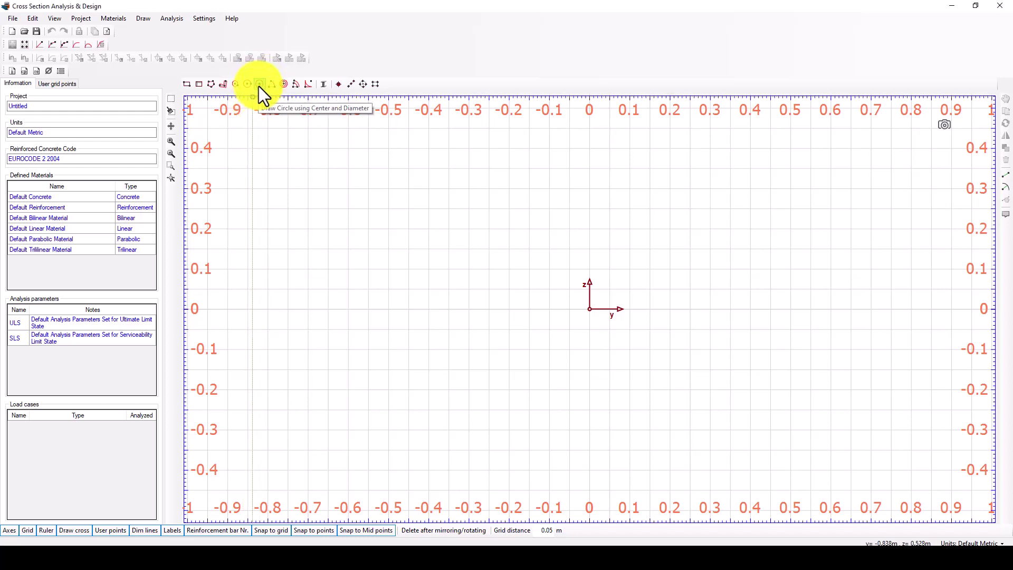
Set up a circle centred at 0,0 with diameter 0.6 and Default Bilinear Material.
left_click(259, 85)
left_click_drag(106, 19, 177, 182)
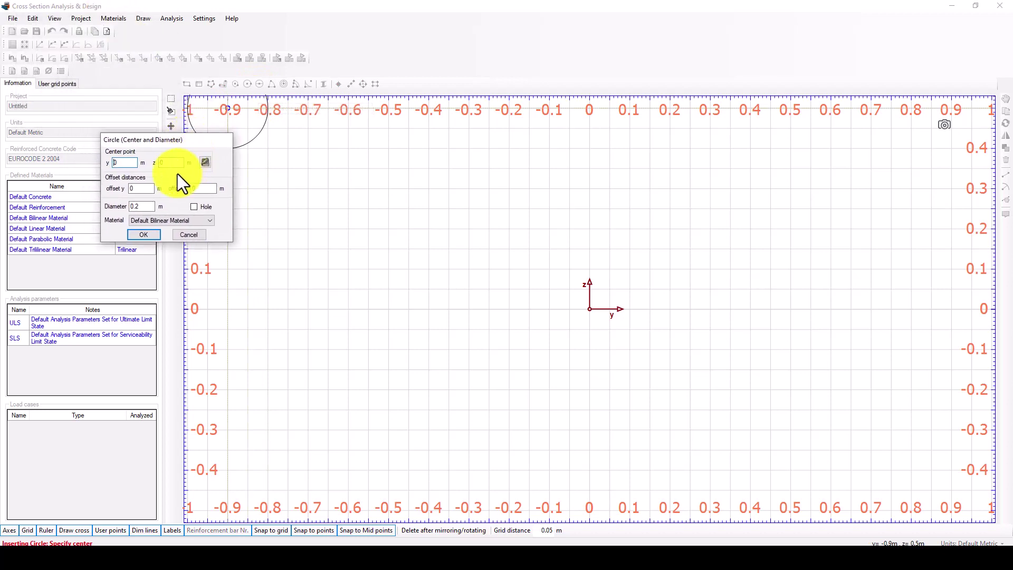
left_click(205, 162)
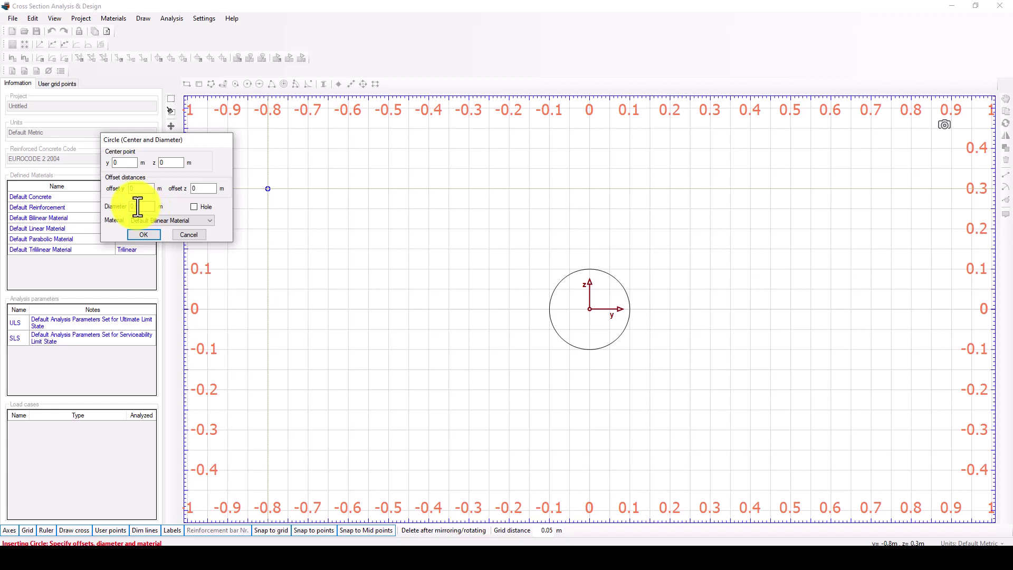
type("6")
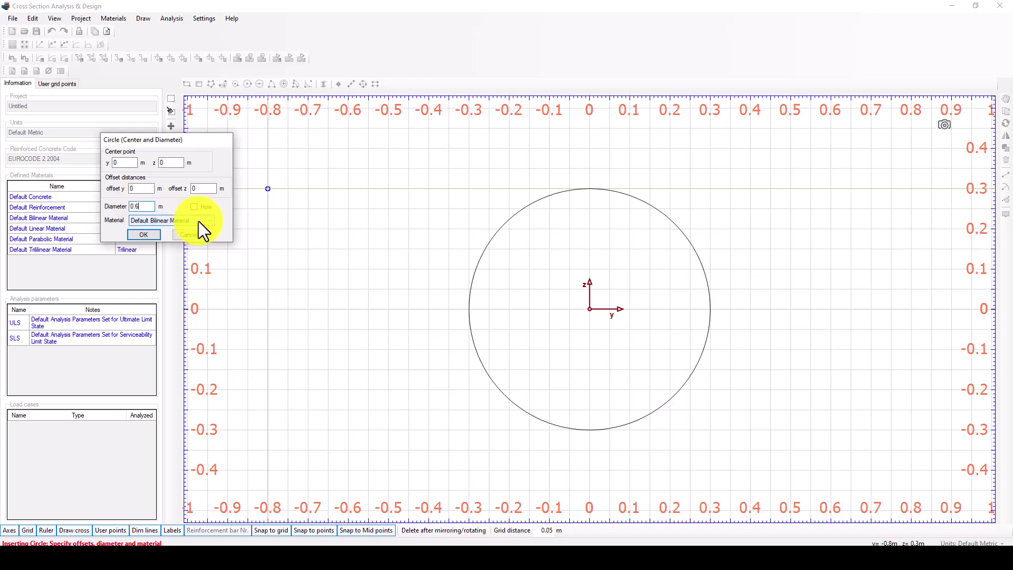
left_click(168, 220)
left_click(169, 219)
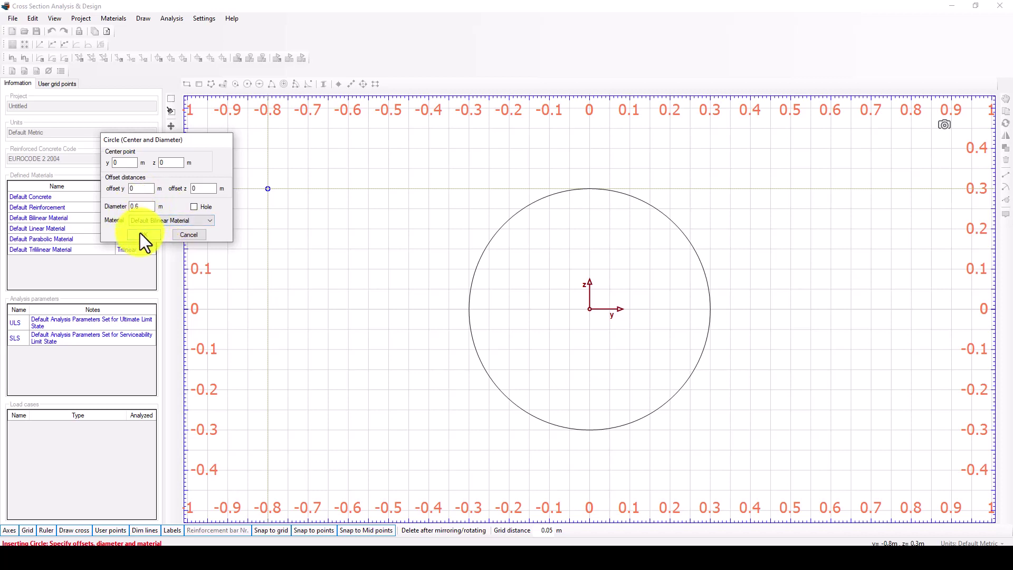
Create the 0.6 m circle, then add a concentric inner circle centred at 0,0, forming a thin ring.
left_click(141, 234)
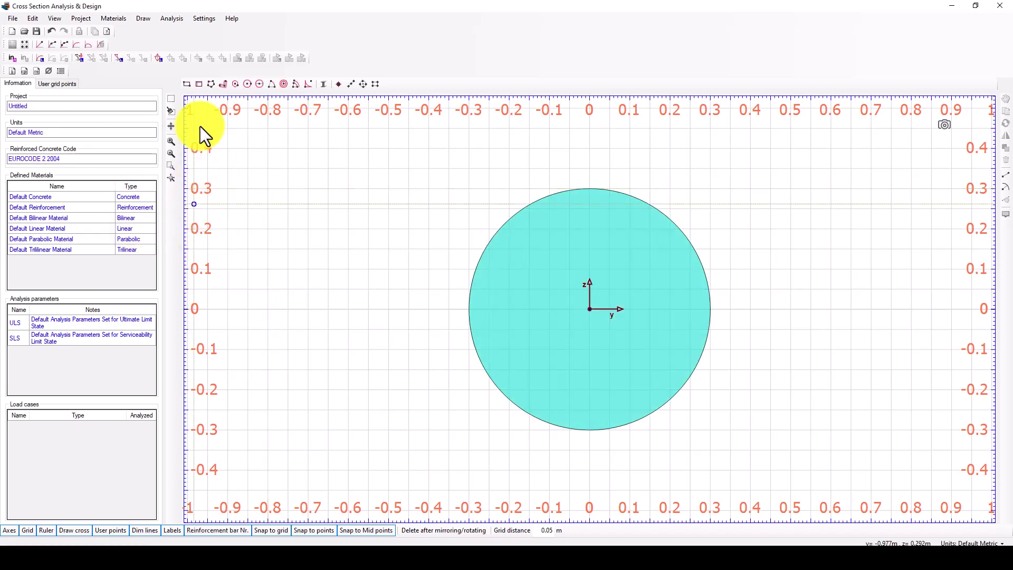
left_click(259, 84)
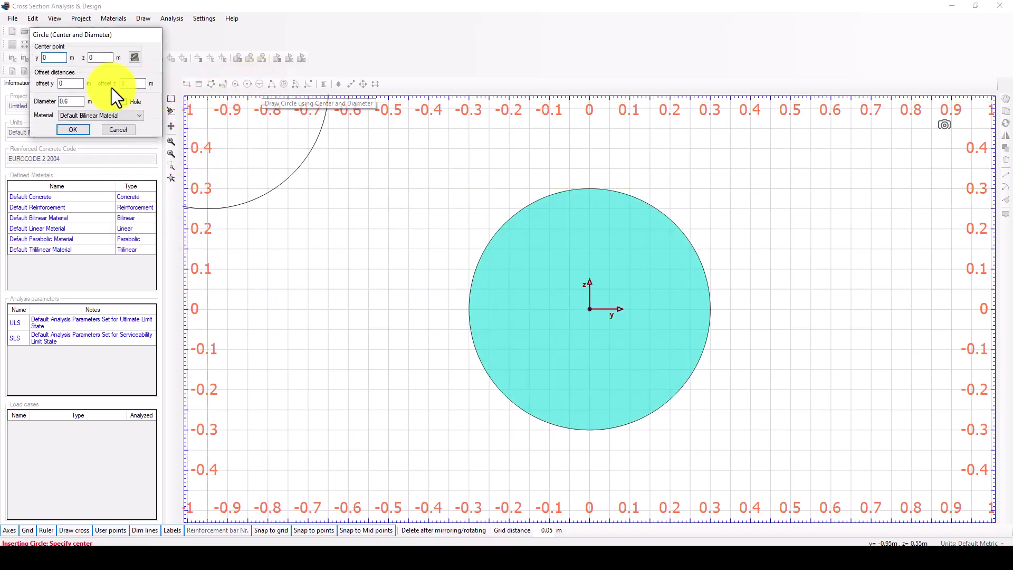
left_click(134, 57)
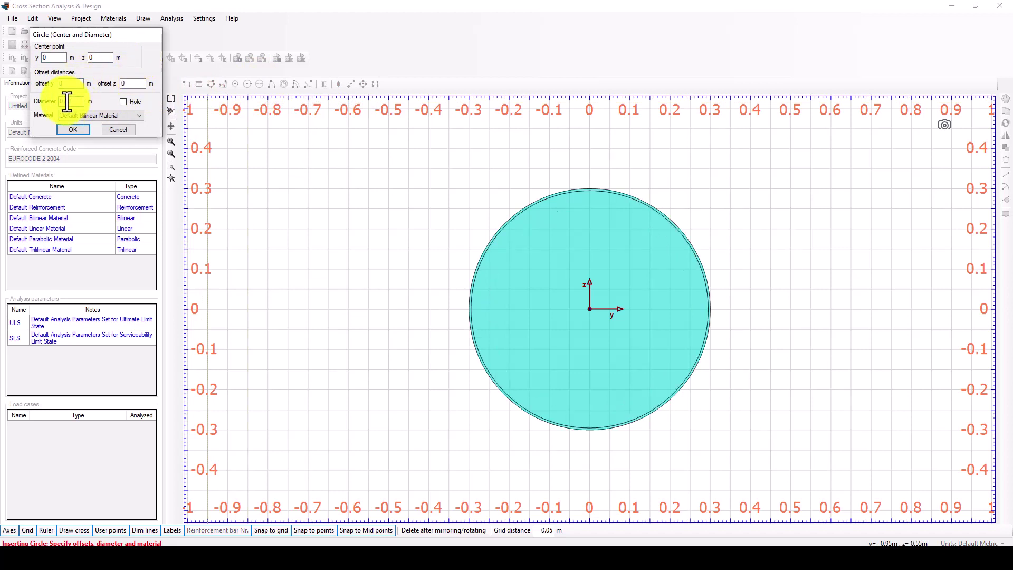
left_click(83, 116)
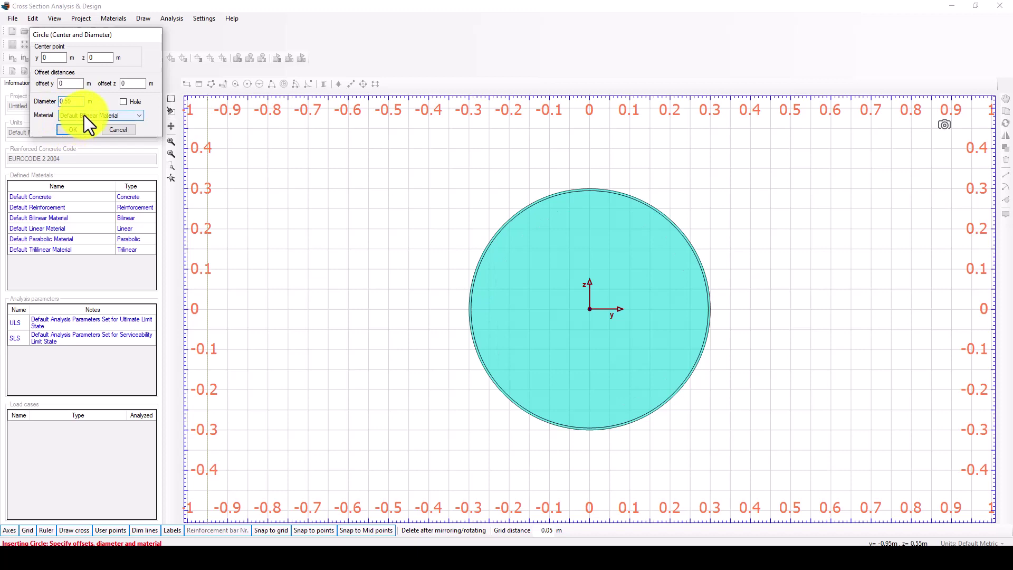
left_click(74, 129)
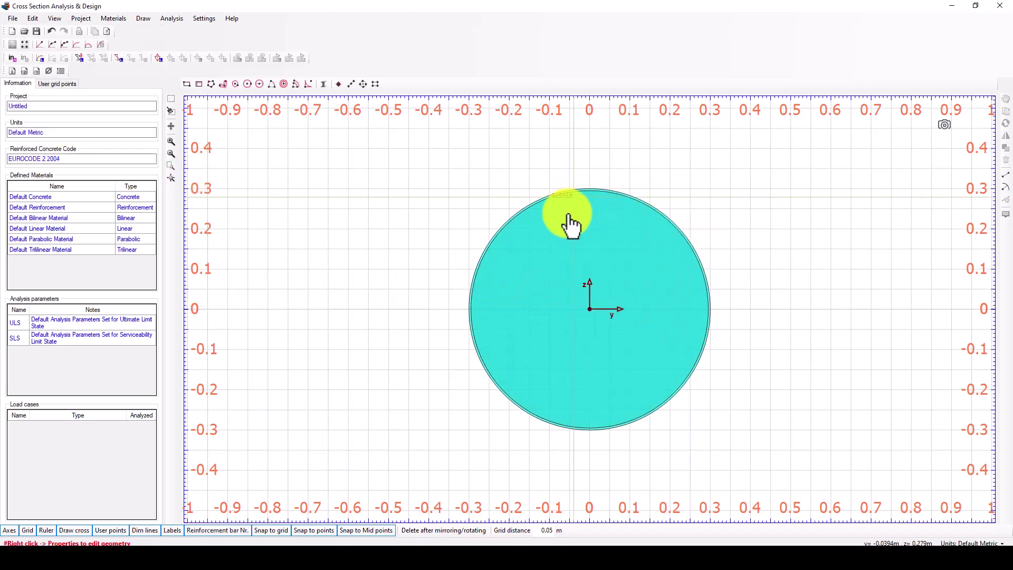
scroll(527, 232, "up", 1)
scroll(378, 219, "down", 1)
scroll(663, 369, "down", 1)
scroll(662, 369, "up", 1)
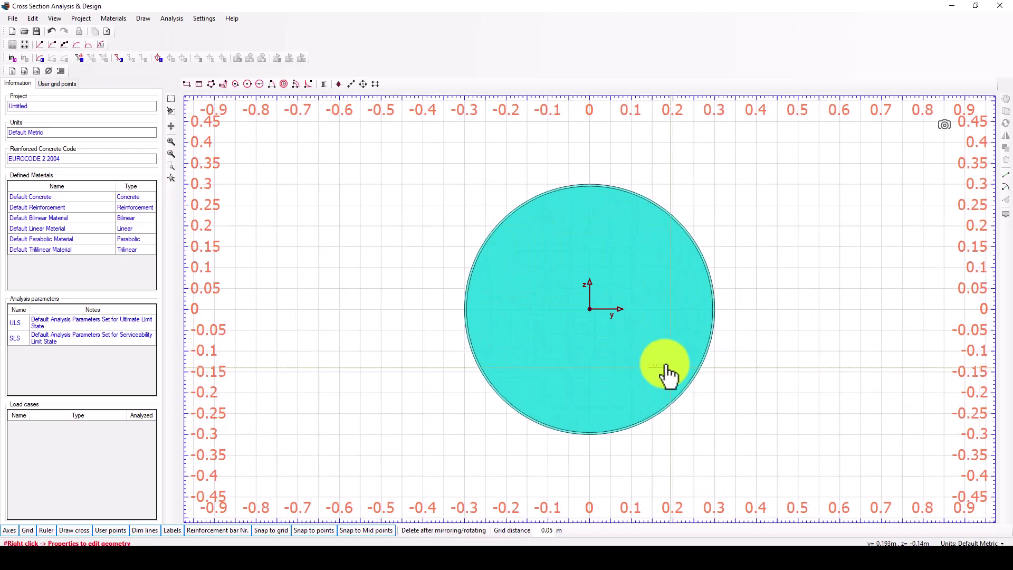
scroll(640, 324, "up", 1)
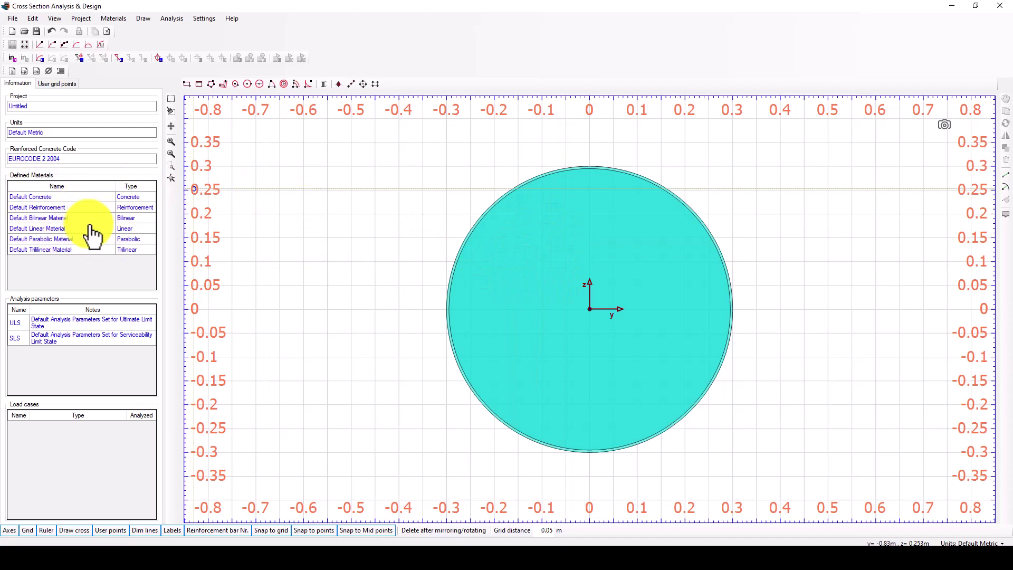
Import only Fe E 355 from the Hot Rolled Steel - European (with hardening) library.
left_click(121, 21)
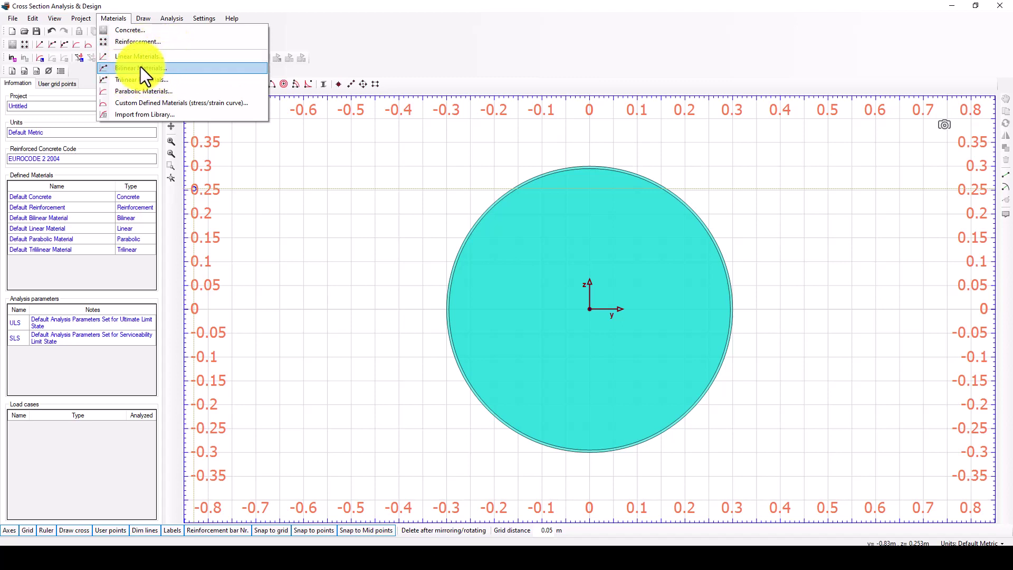
left_click(151, 116)
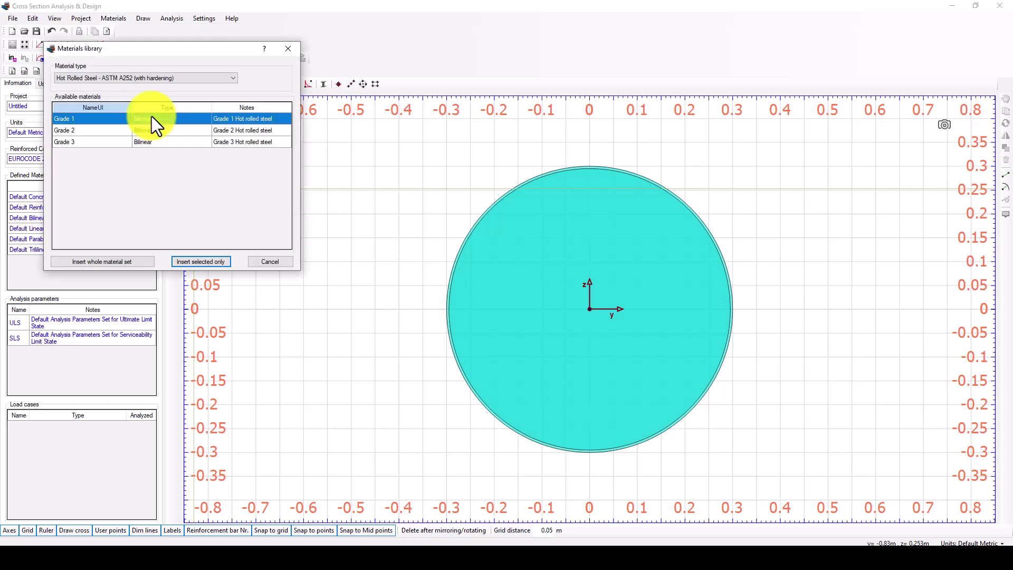
left_click_drag(206, 51, 274, 66)
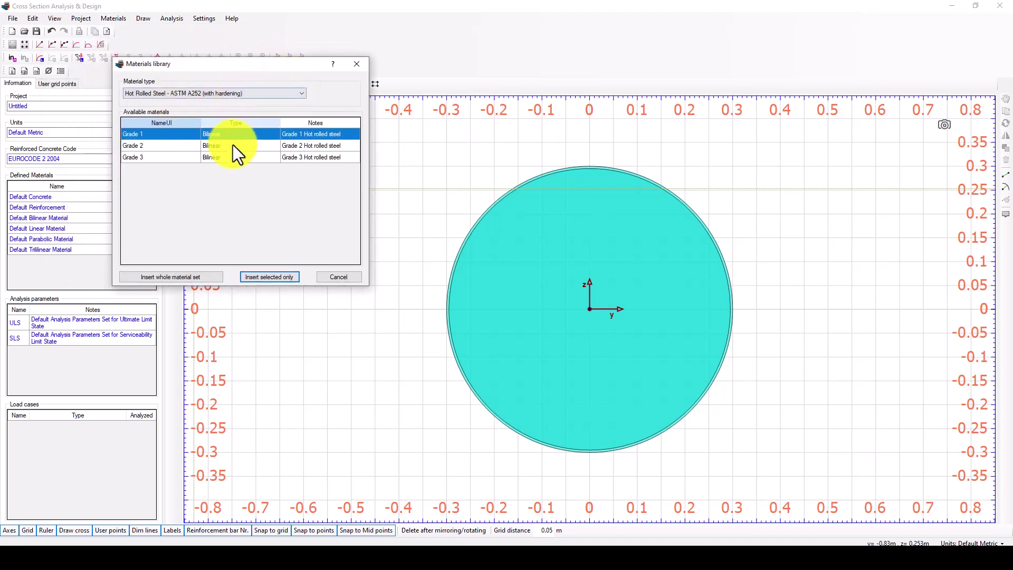
left_click(204, 95)
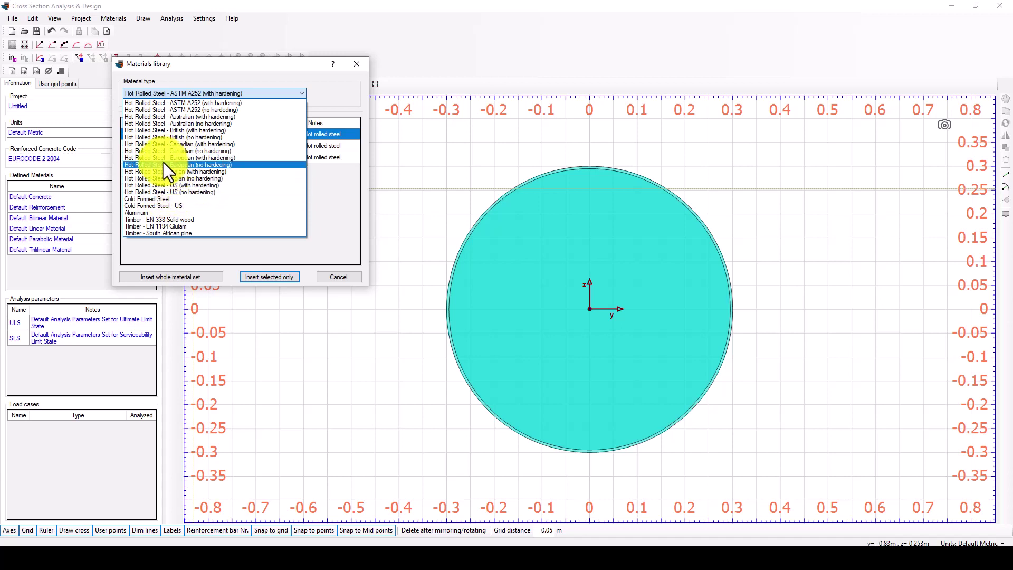
left_click(228, 158)
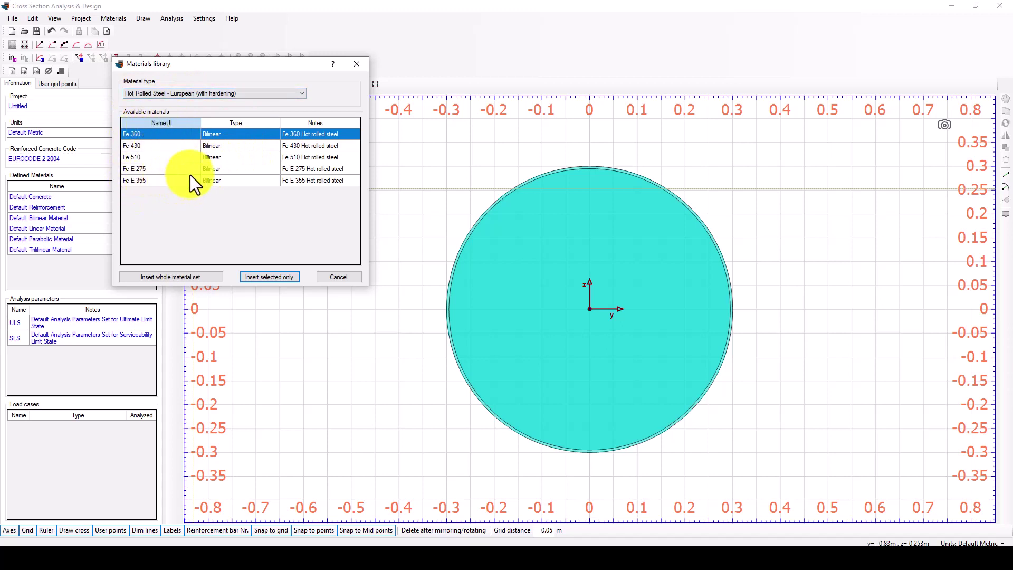
left_click(148, 182)
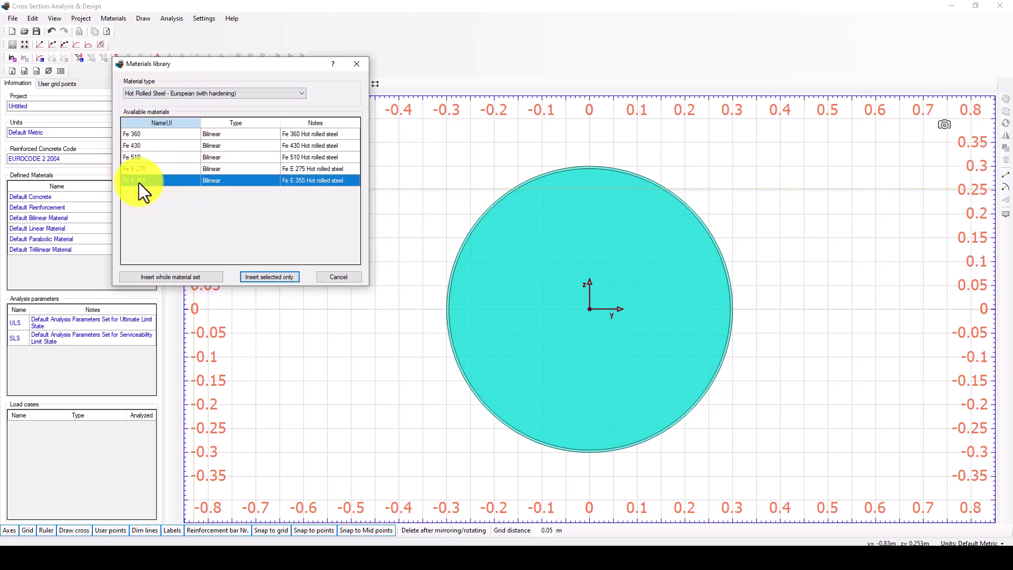
left_click(270, 277)
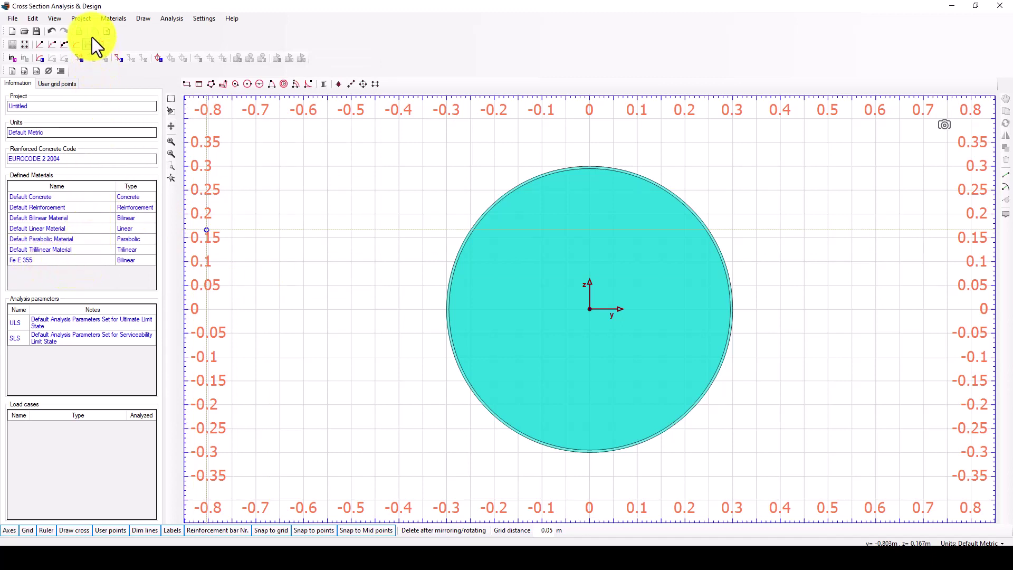
Browse the materials library's material types and close it without adding anything.
left_click(104, 18)
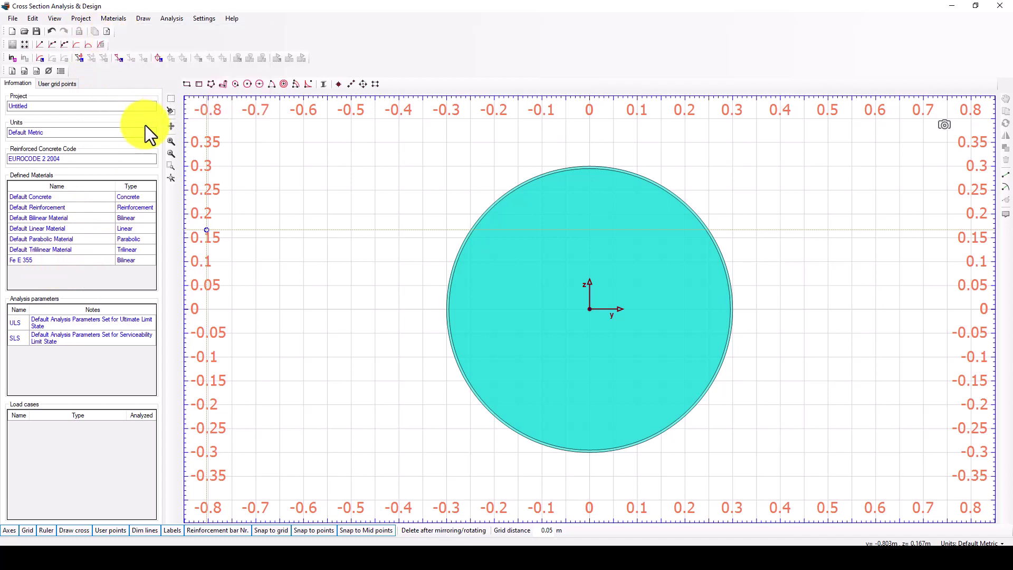
left_click(138, 114)
left_click(164, 88)
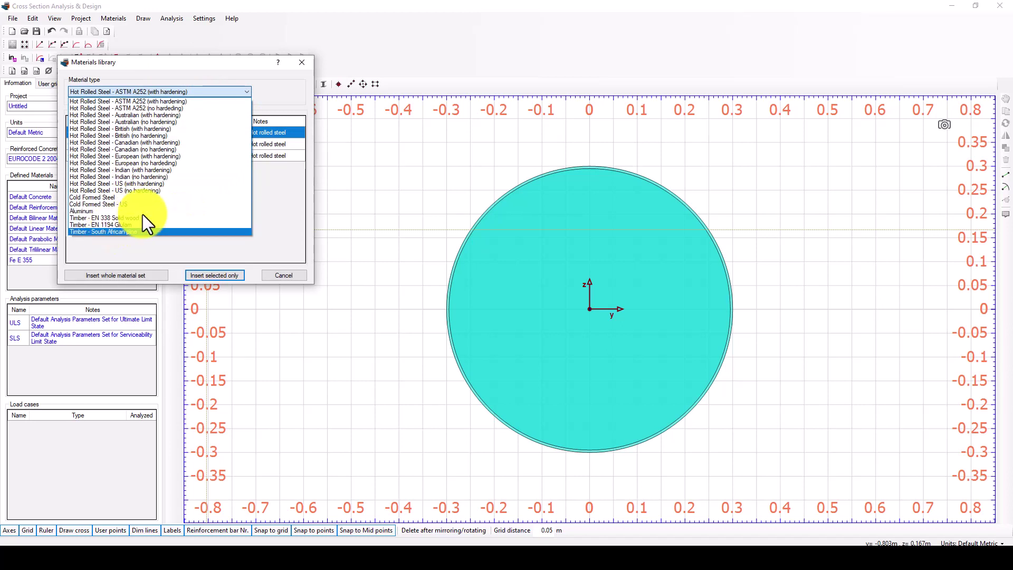
left_click(296, 65)
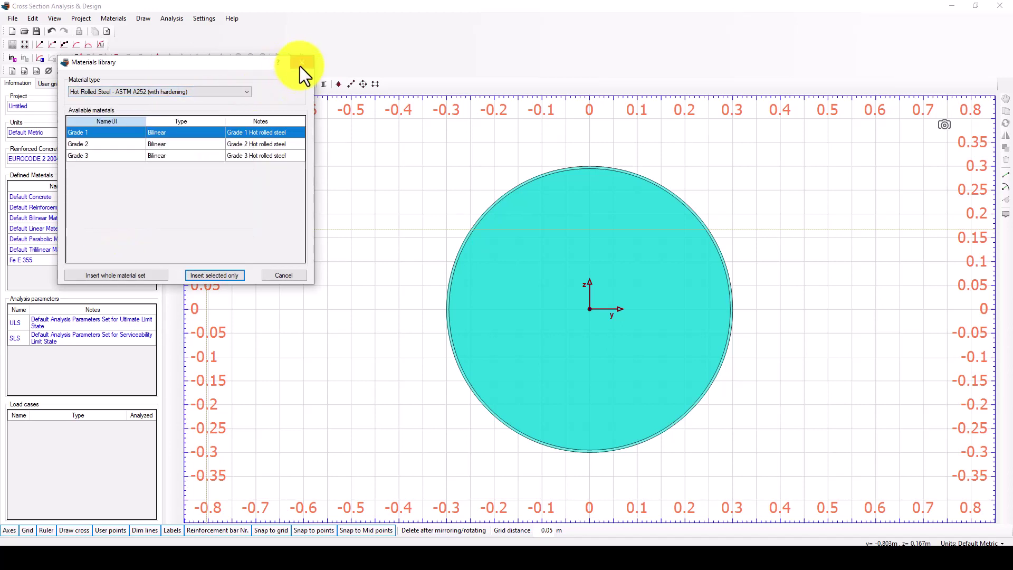
left_click(300, 66)
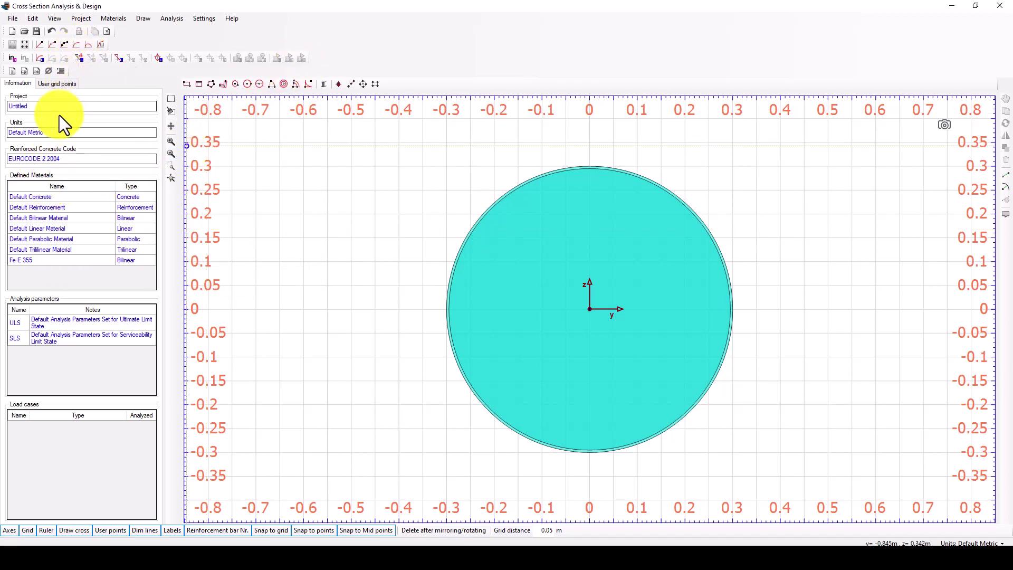
From Default Concrete's settings, import only the C30/37 grade from the concrete library.
double_click(83, 198)
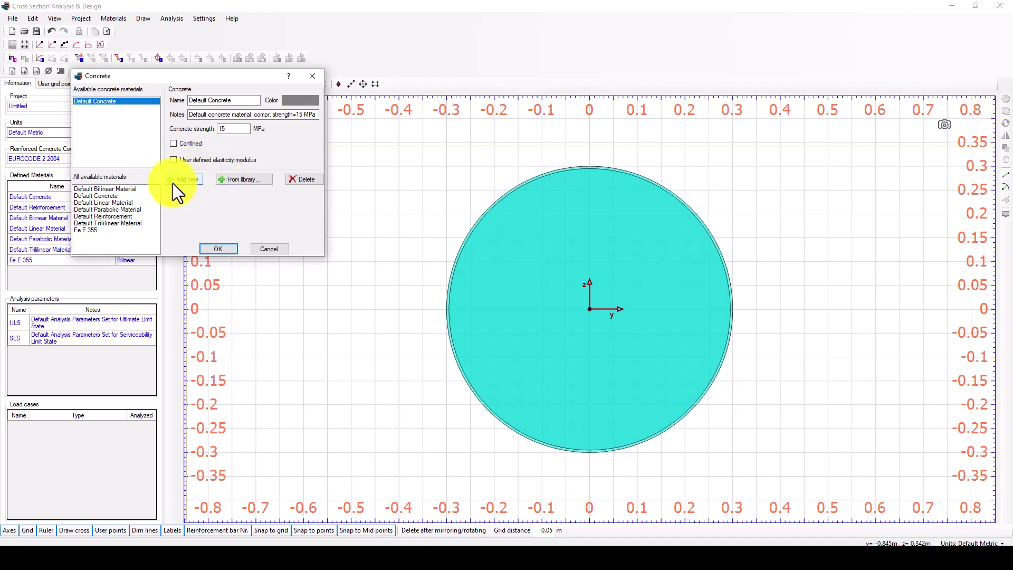
left_click(245, 181)
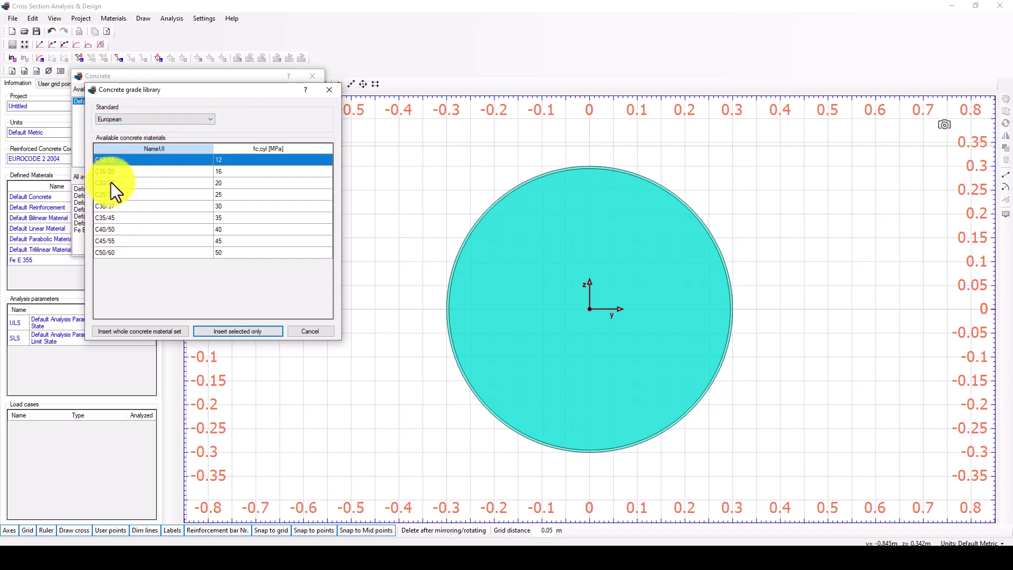
left_click(112, 204)
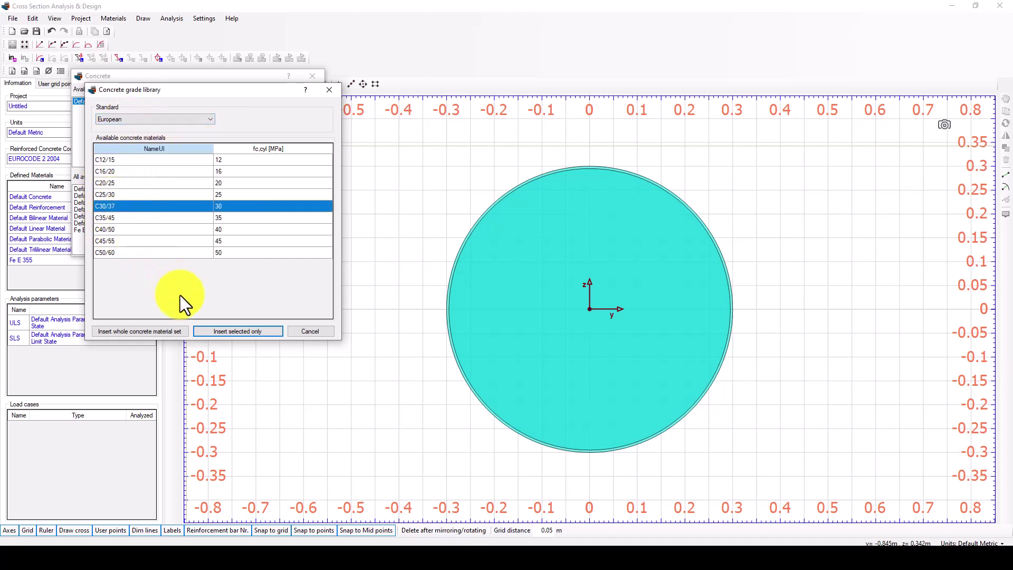
left_click(225, 330)
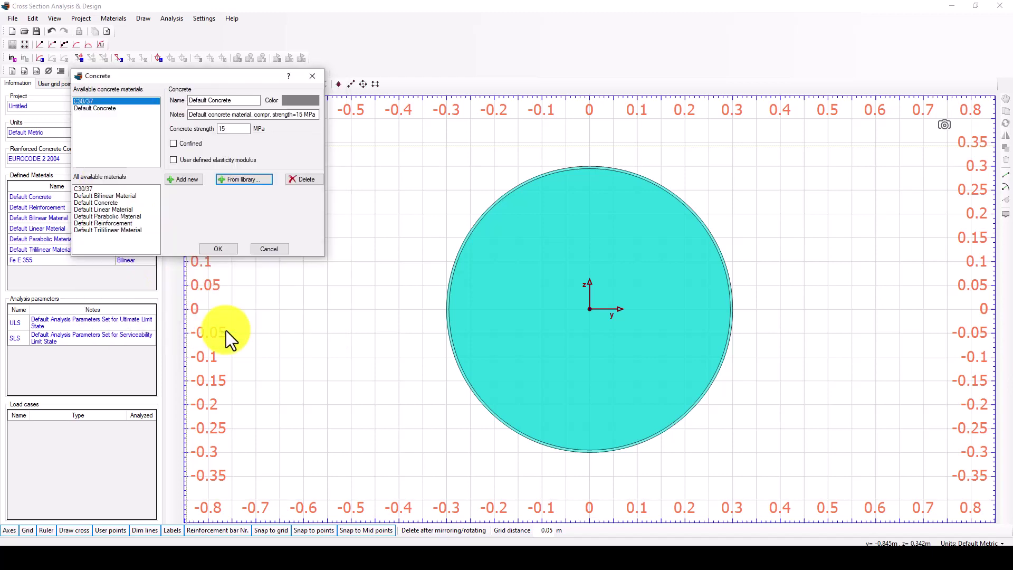
left_click(218, 248)
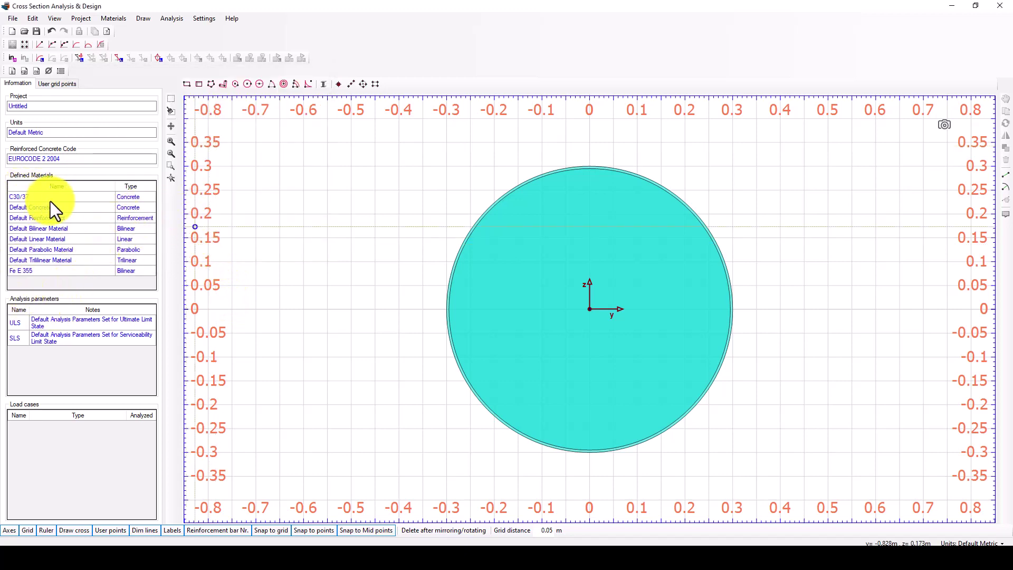
Change the inner circle's material to C30/37 concrete in its Properties.
left_click(532, 268)
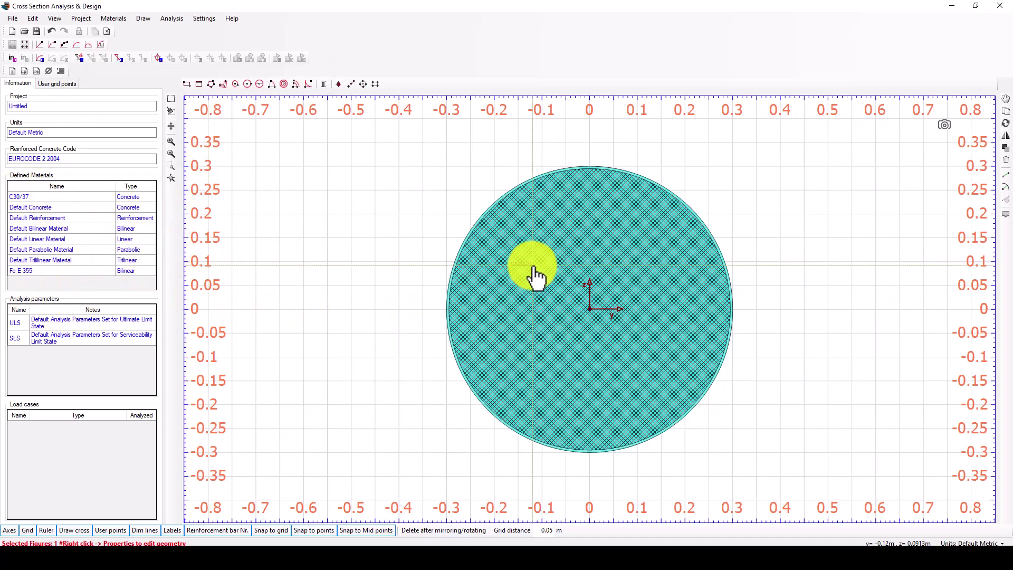
right_click(533, 268)
left_click(554, 272)
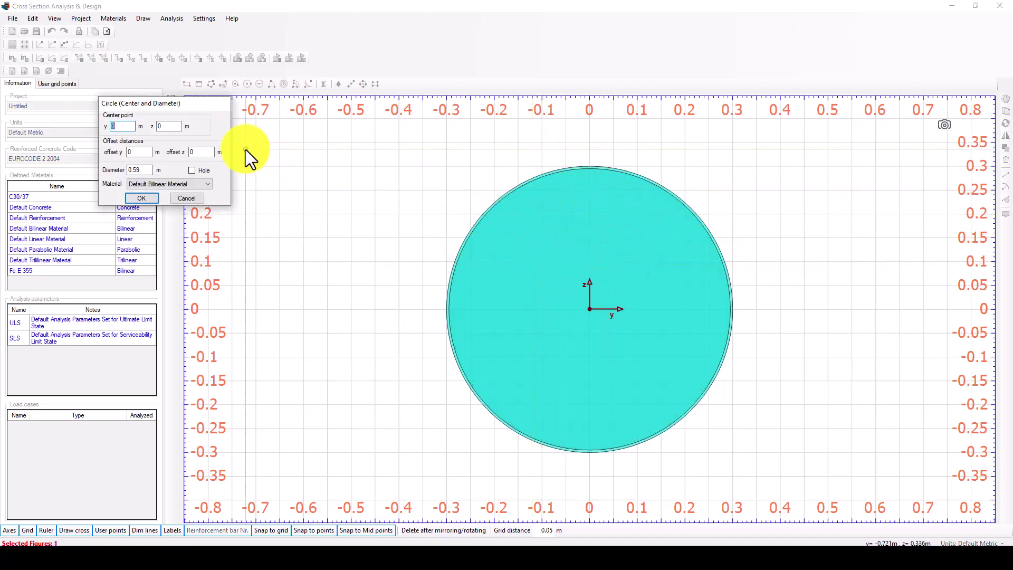
left_click(151, 183)
left_click(140, 192)
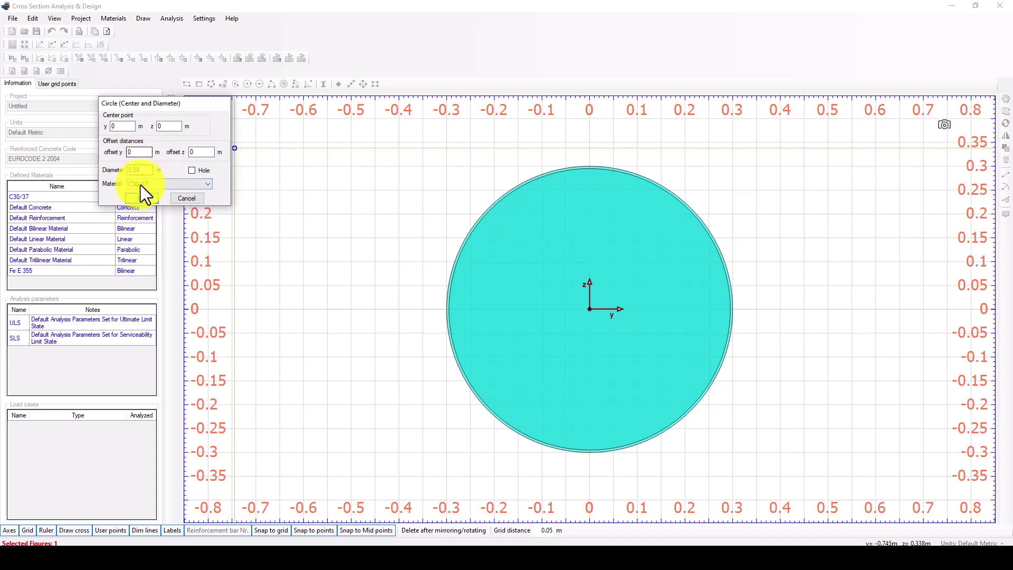
left_click(144, 197)
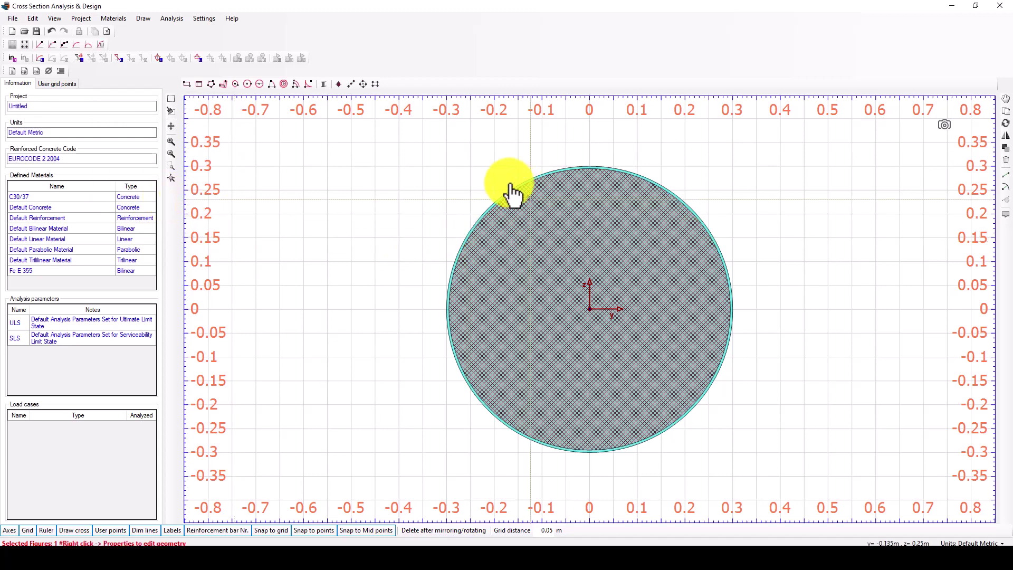
Change the outer 0.6 m circle's material to Fe E 355 steel in its Properties.
scroll(509, 213, "up", 1)
scroll(515, 214, "up", 1)
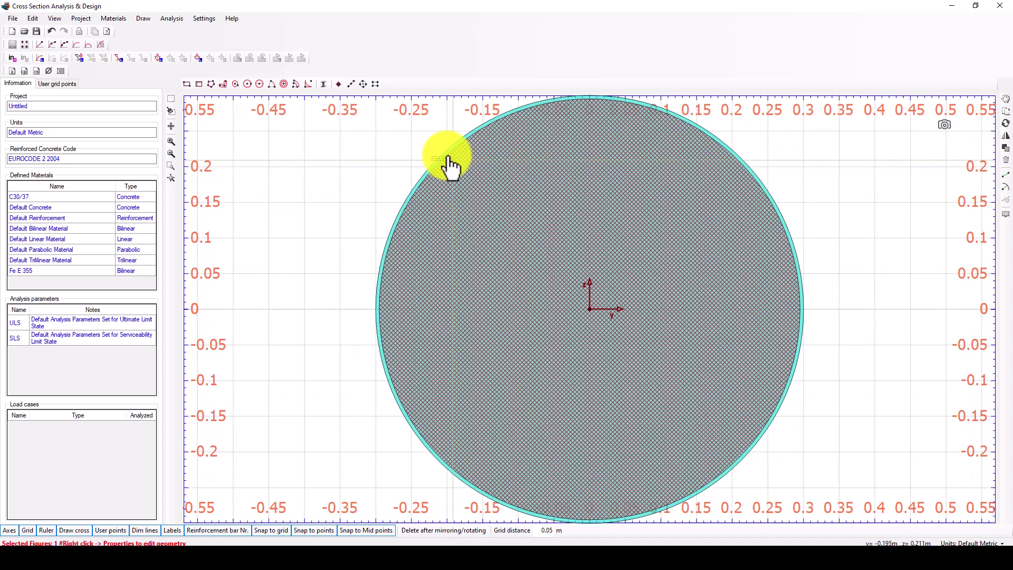
left_click(444, 154)
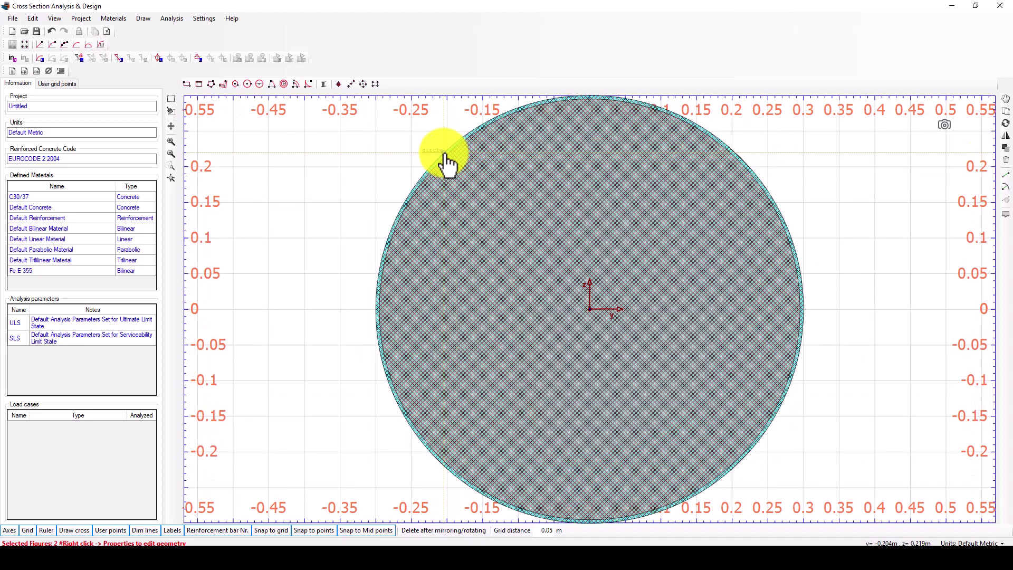
right_click(445, 159)
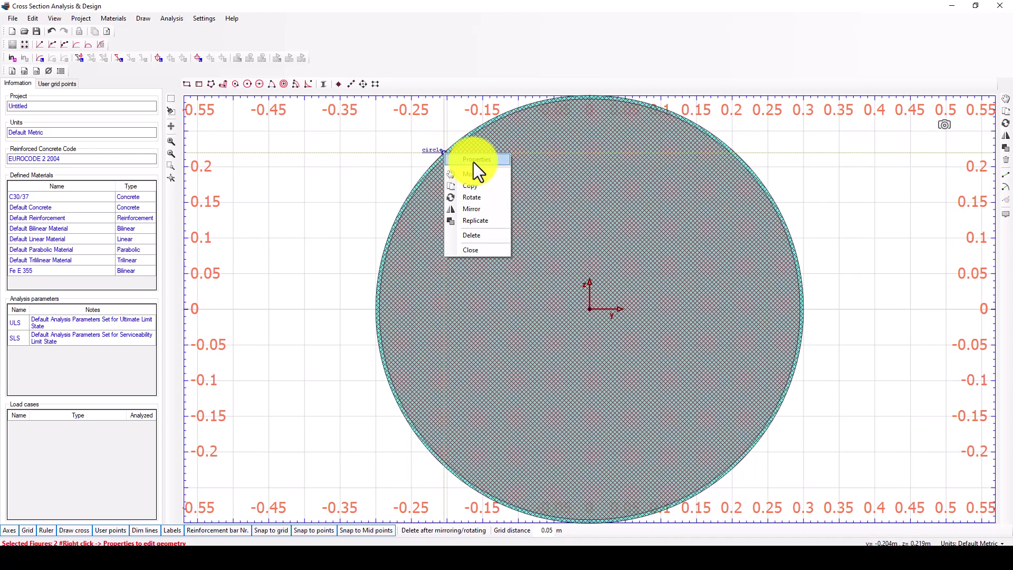
left_click(473, 162)
left_click(163, 200)
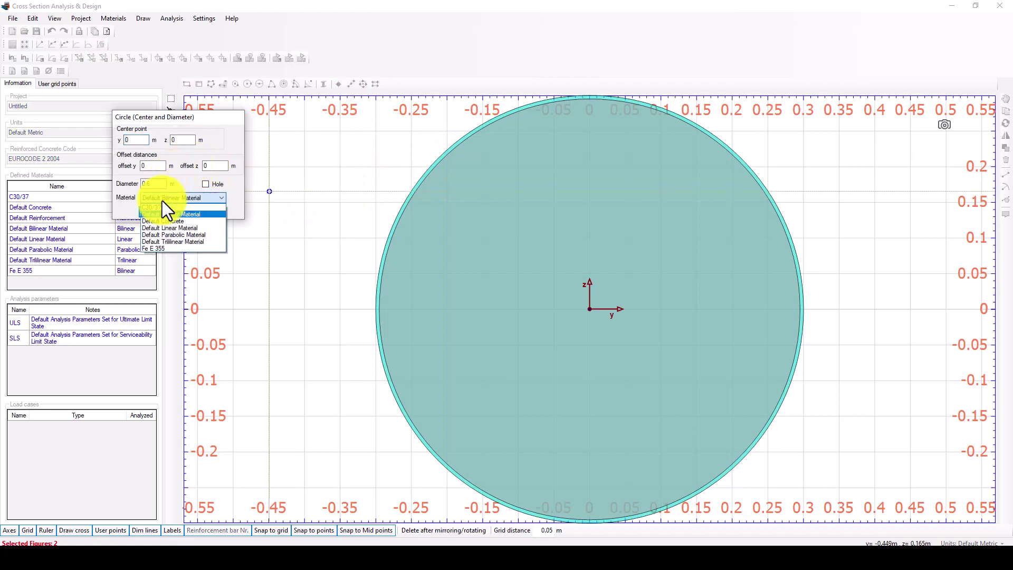
left_click(167, 249)
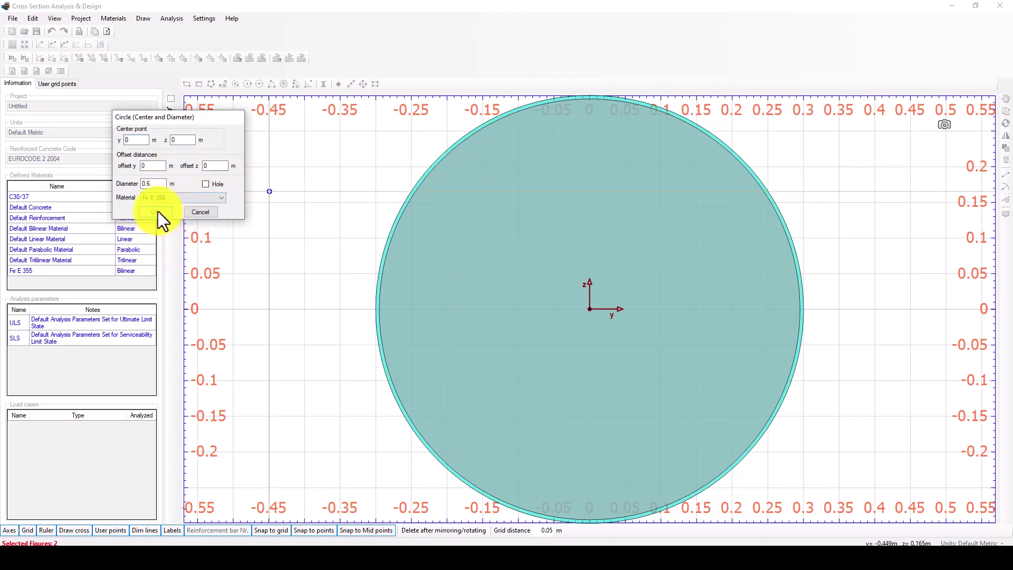
left_click(157, 211)
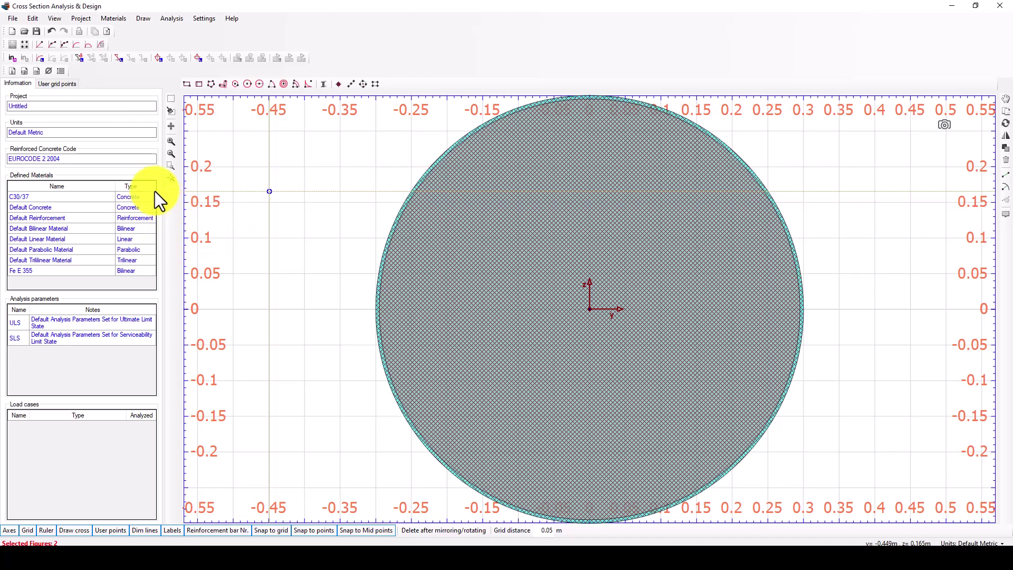
left_click(38, 272)
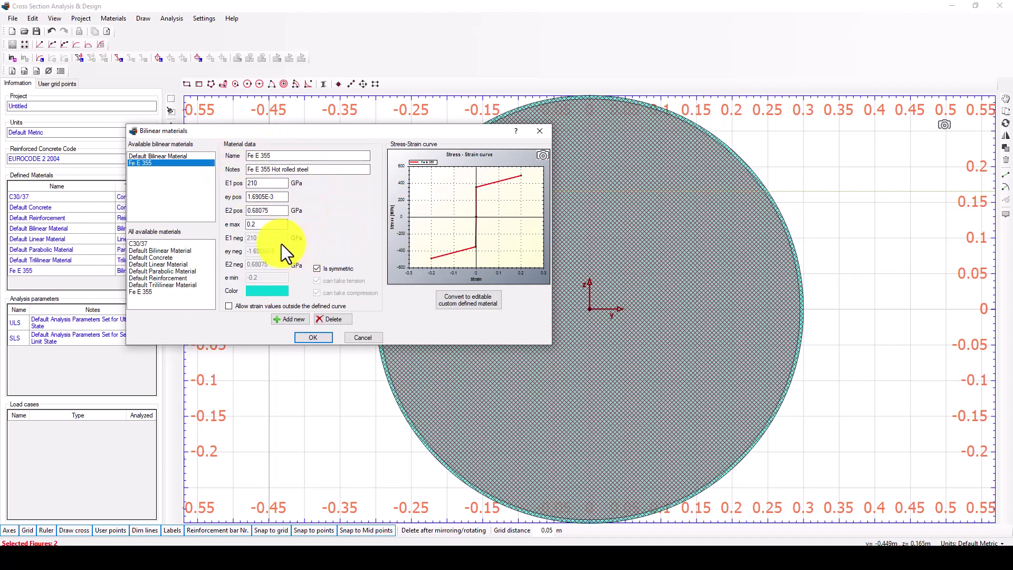
mouse_move(278, 192)
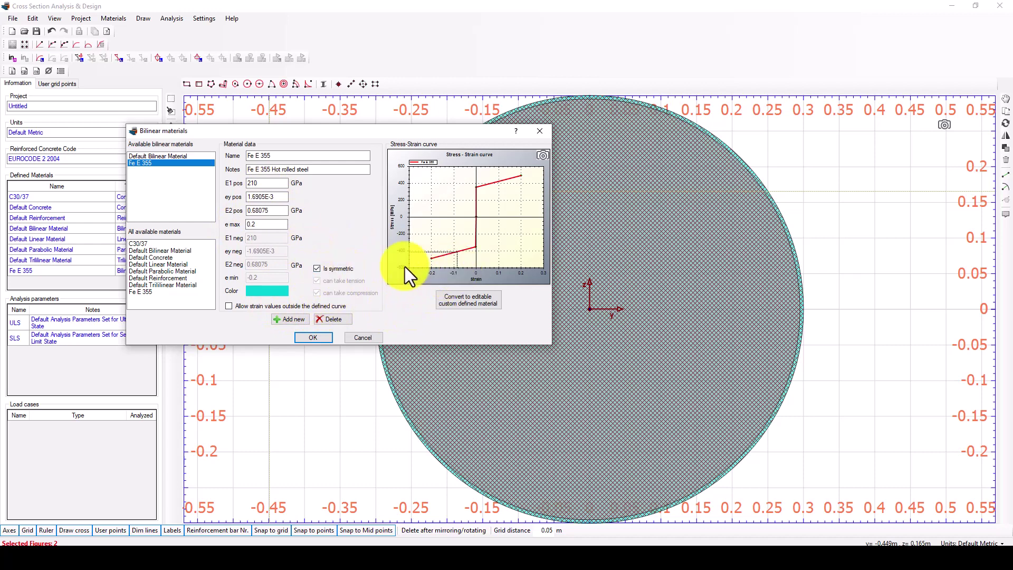
mouse_move(527, 194)
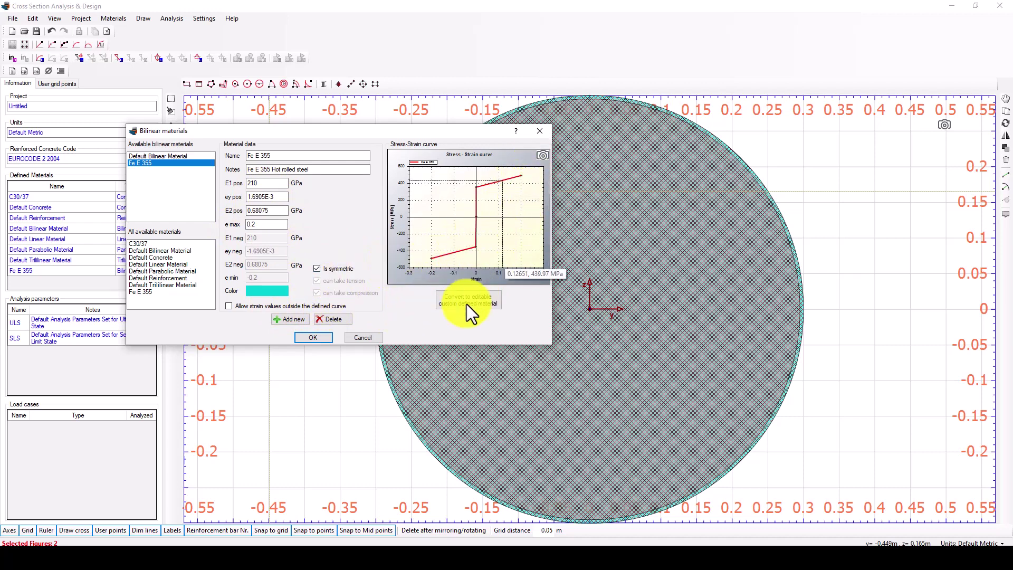
left_click(312, 337)
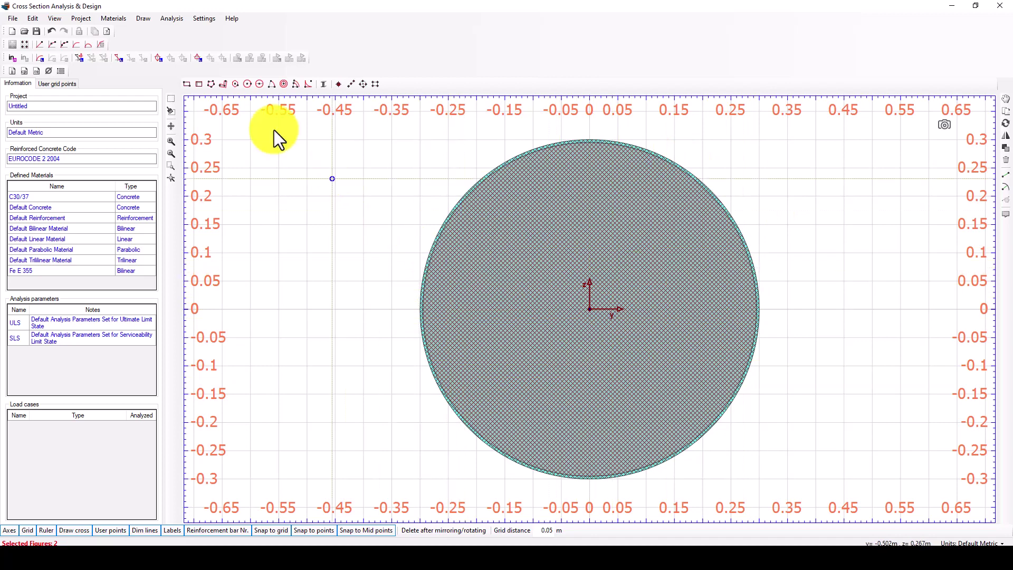
Confirm the calculation parameters with SLS as the analysis parameter set.
left_click(171, 21)
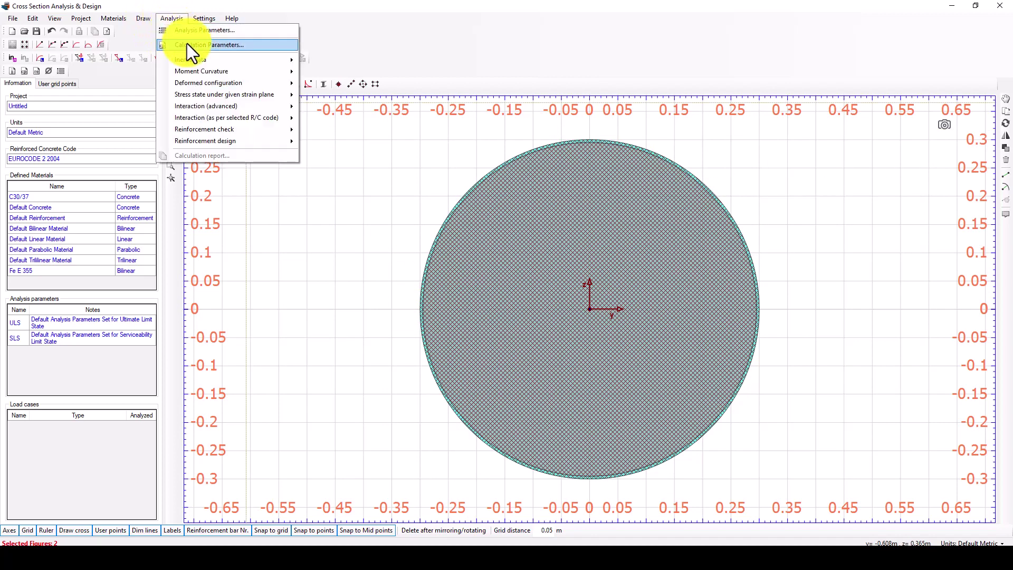
left_click(223, 44)
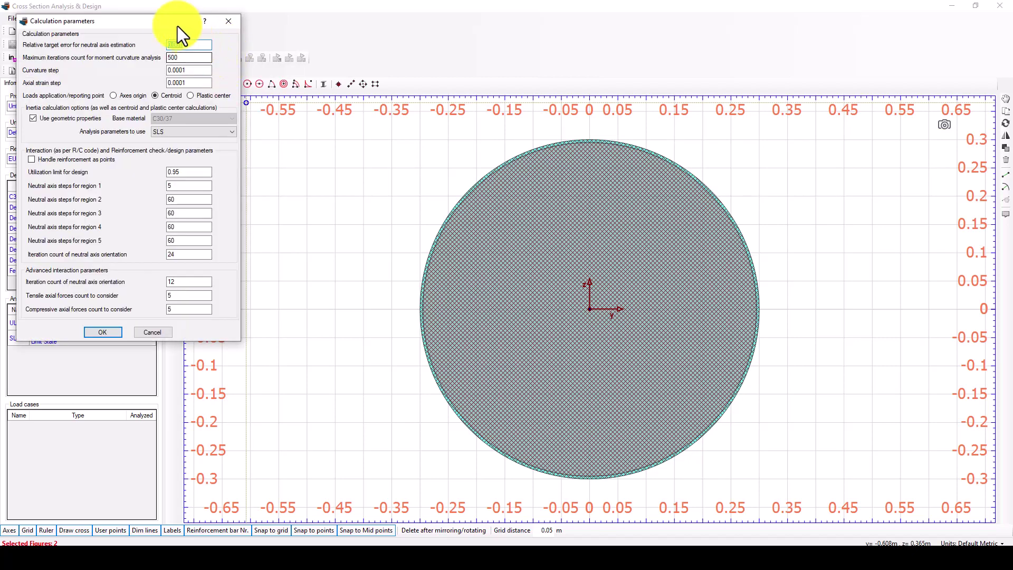
left_click_drag(171, 26, 179, 24)
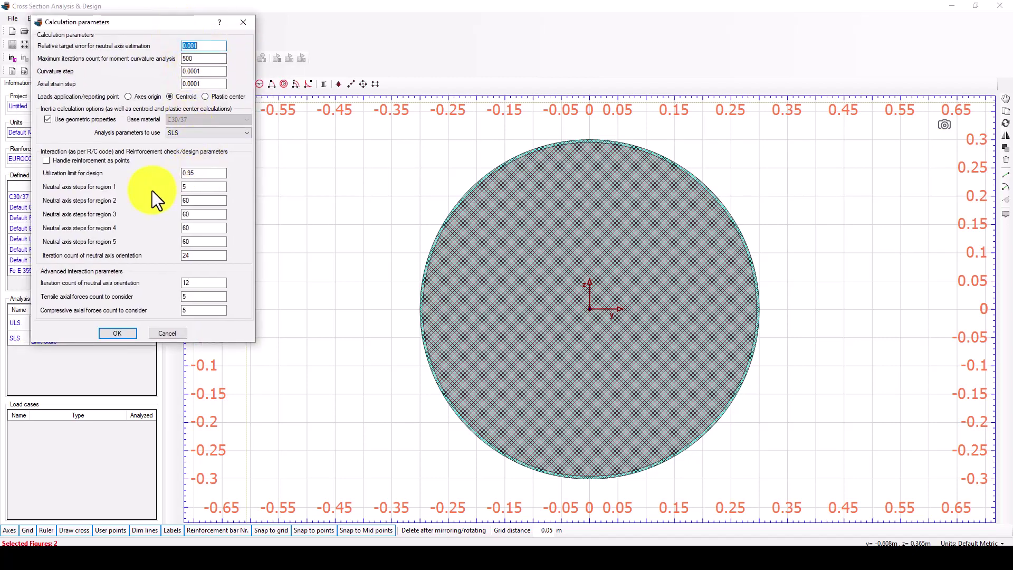
left_click(194, 135)
left_click(200, 135)
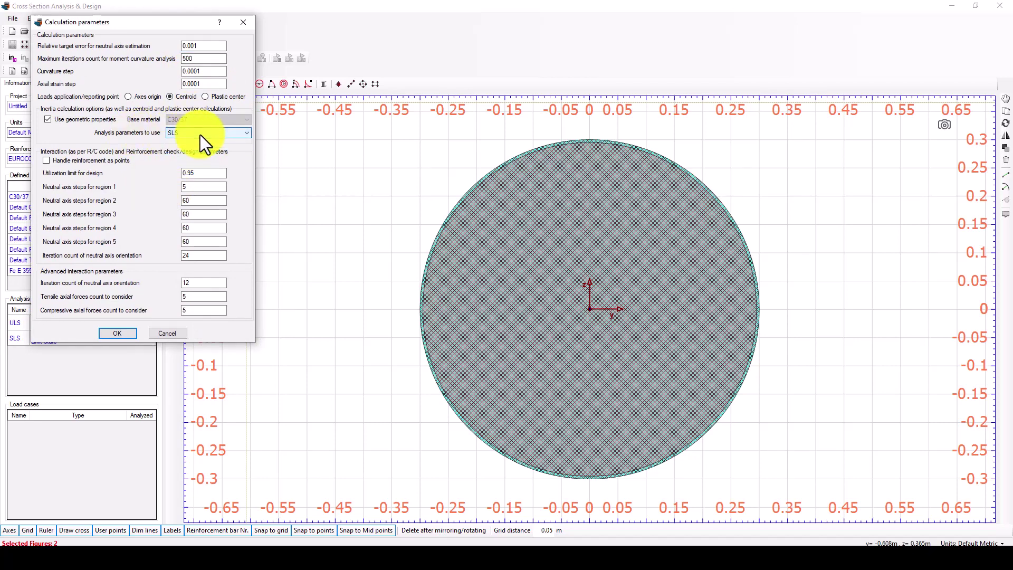
left_click(201, 135)
left_click(200, 135)
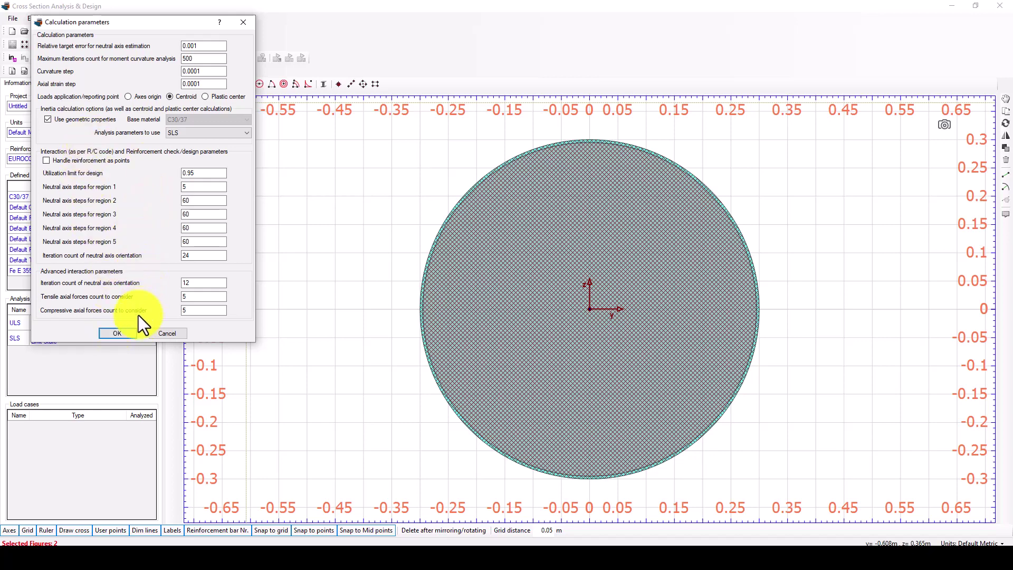
left_click(120, 335)
Run the inertia data analysis and review it (area 0.28274 m², Iy = Iz = 6.3617E-3 m⁴).
left_click(176, 20)
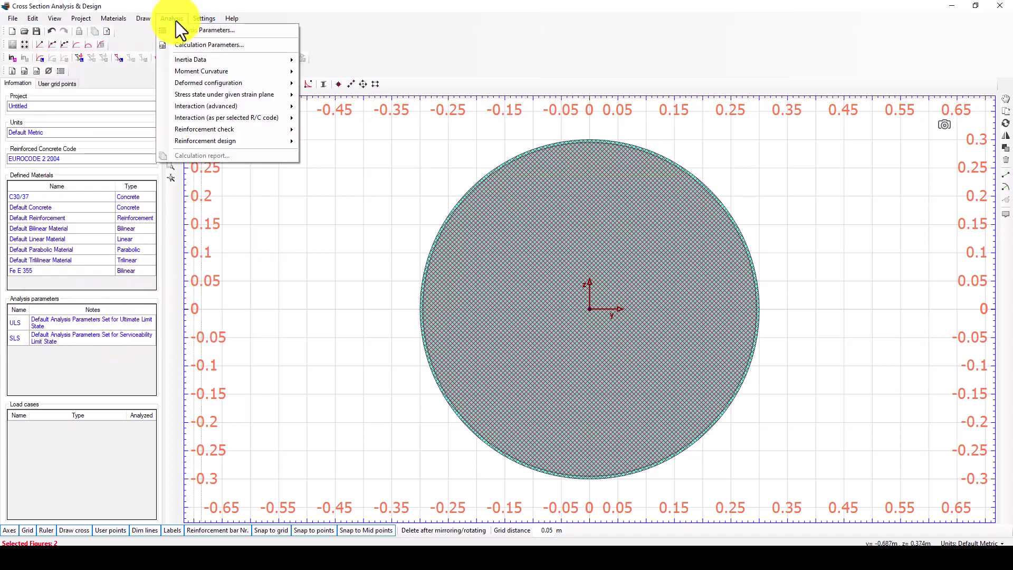
mouse_move(185, 62)
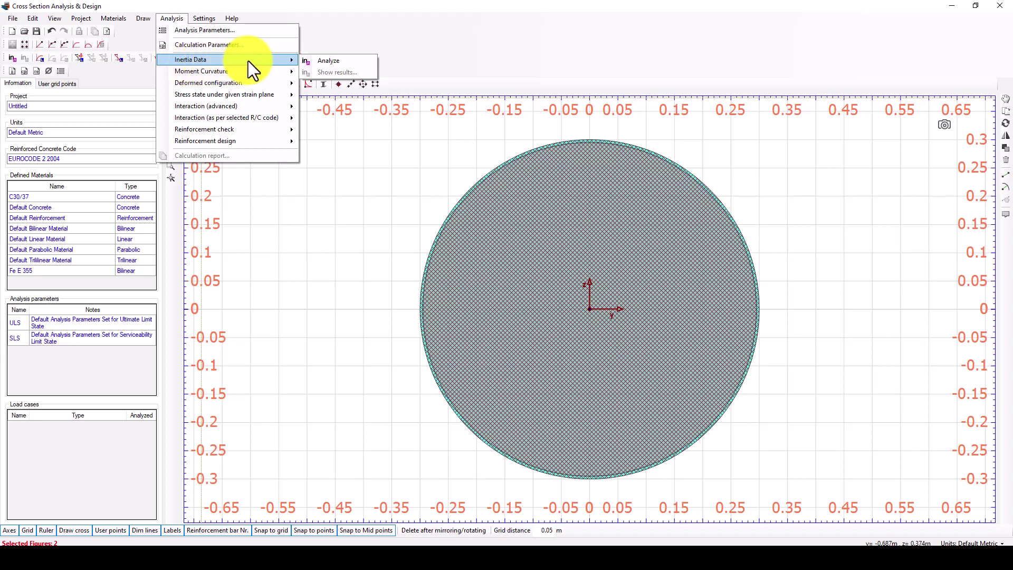
left_click(323, 62)
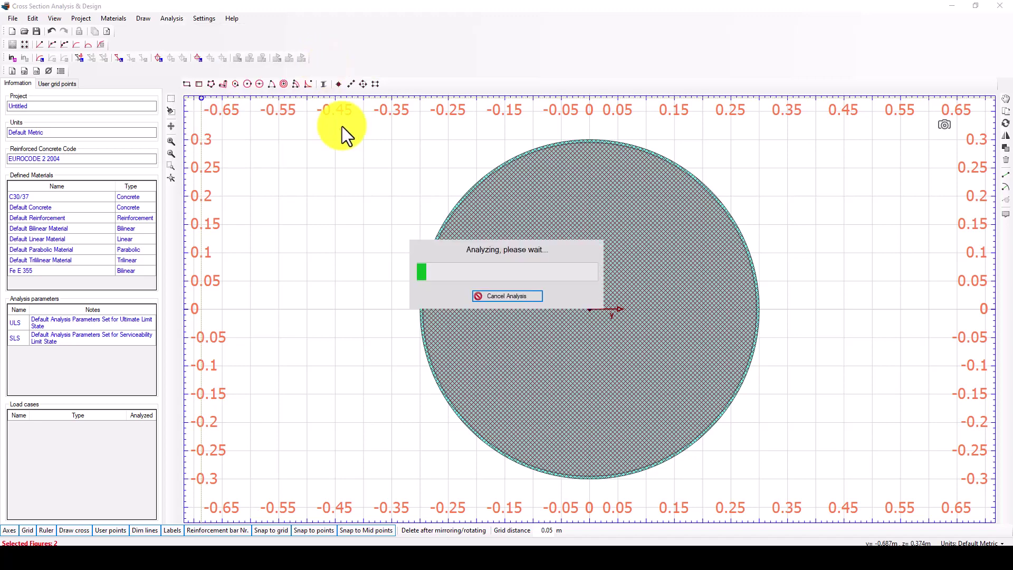
left_click(168, 18)
mouse_move(186, 59)
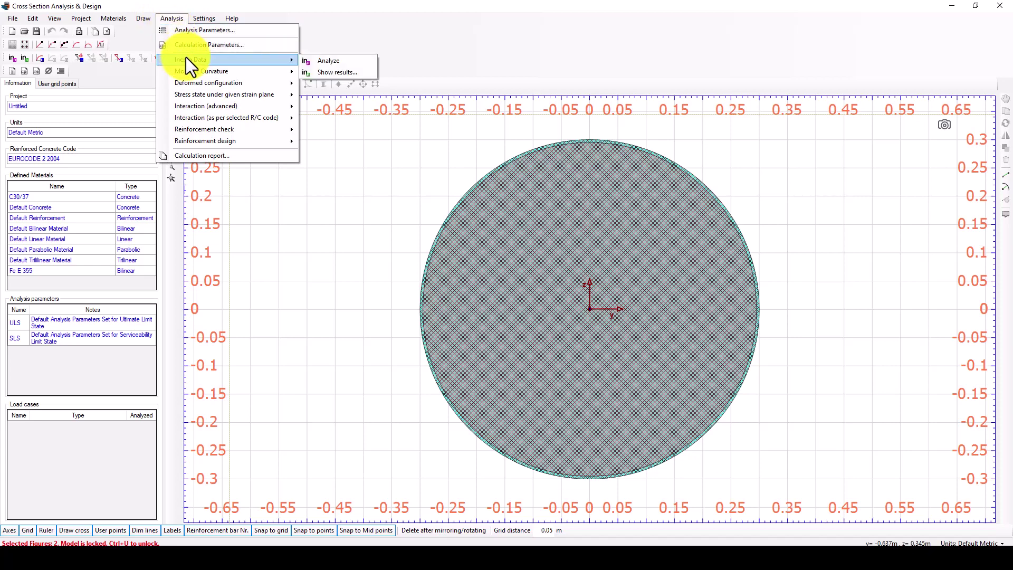
left_click(326, 71)
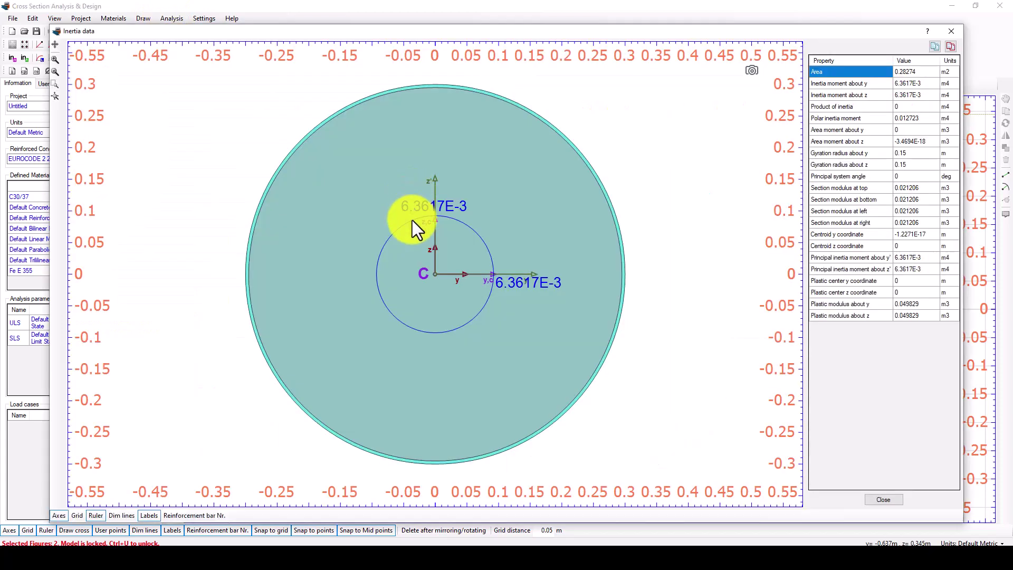
left_click(732, 17)
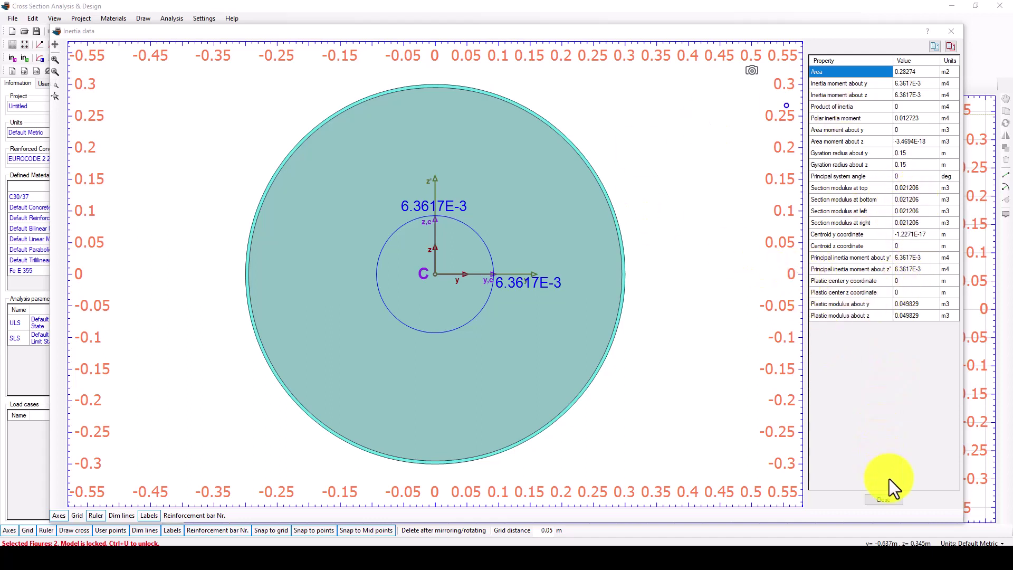
left_click(886, 499)
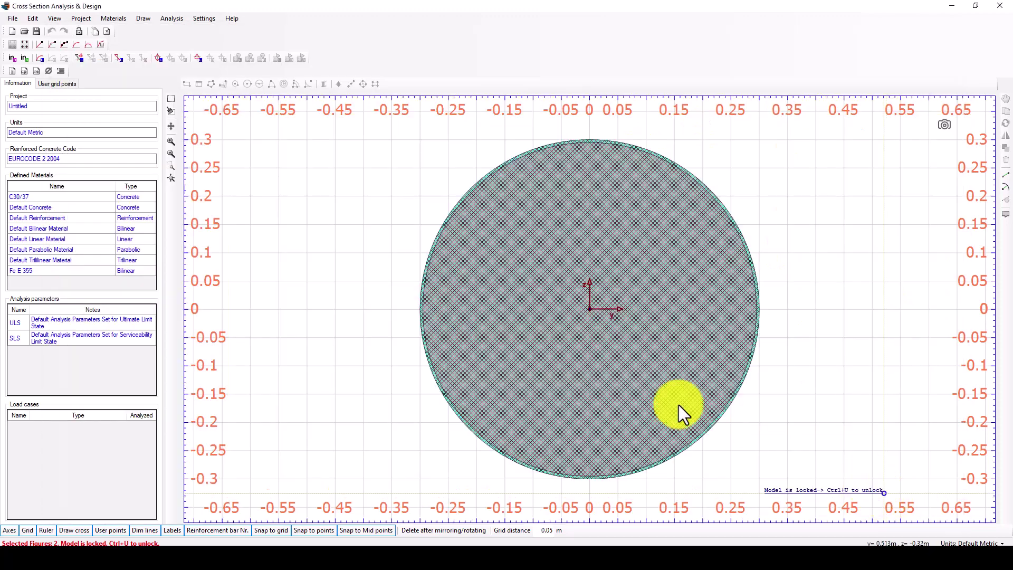
Add moment-curvature load case lc 1 with SLS parameters and no axial force alteration.
left_click(166, 18)
mouse_move(199, 82)
mouse_move(272, 71)
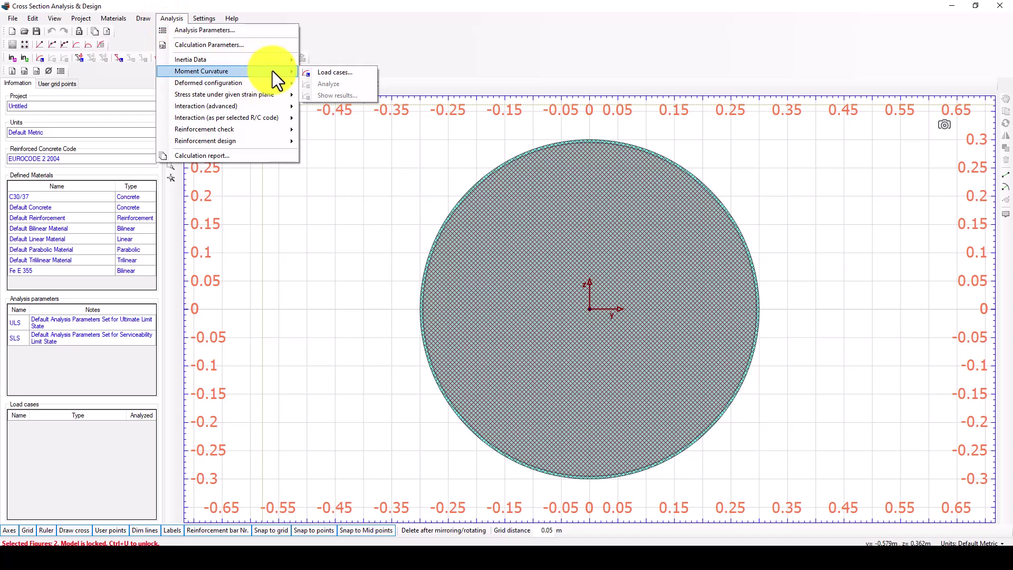
left_click(324, 72)
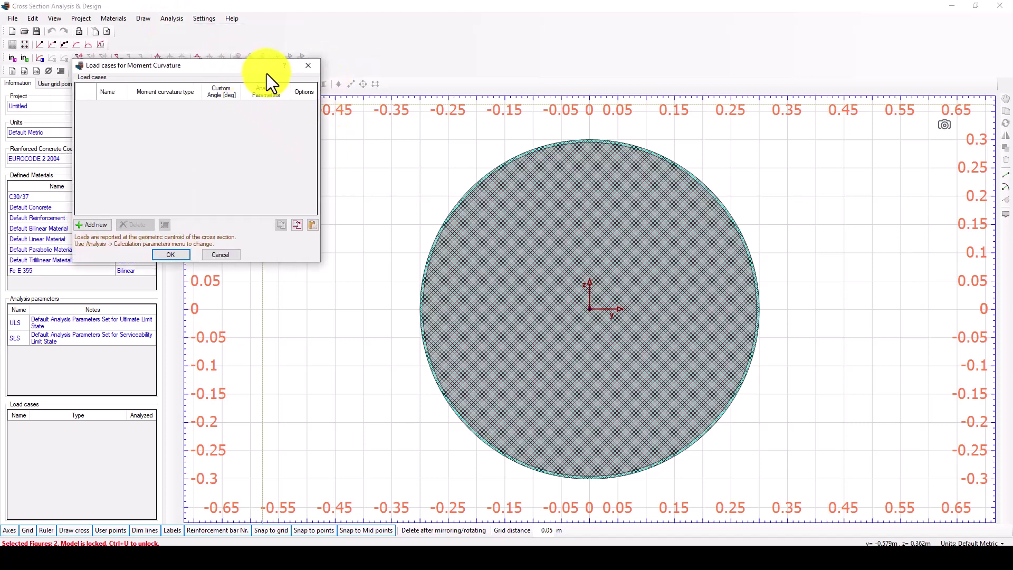
left_click(124, 234)
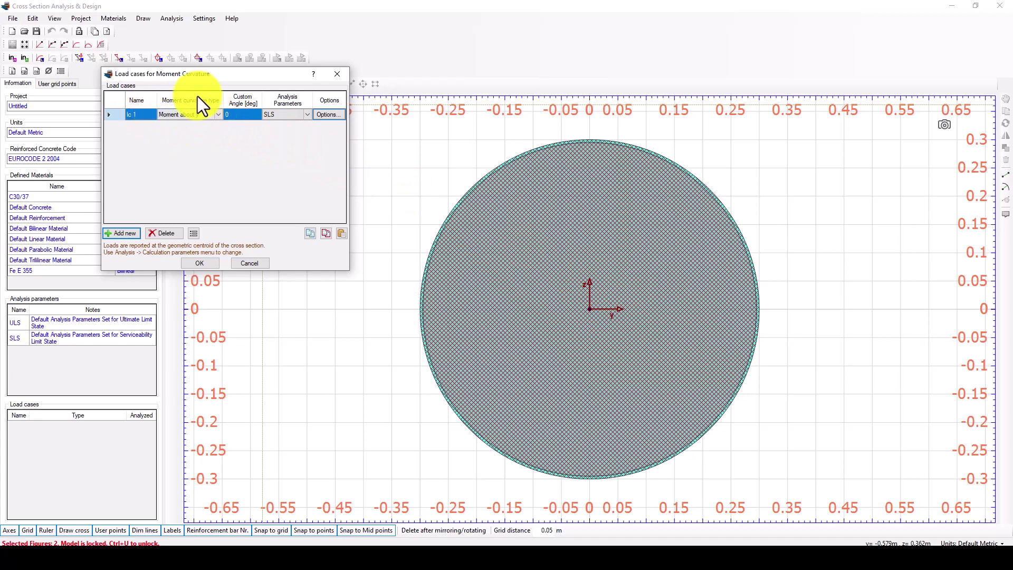
left_click(292, 113)
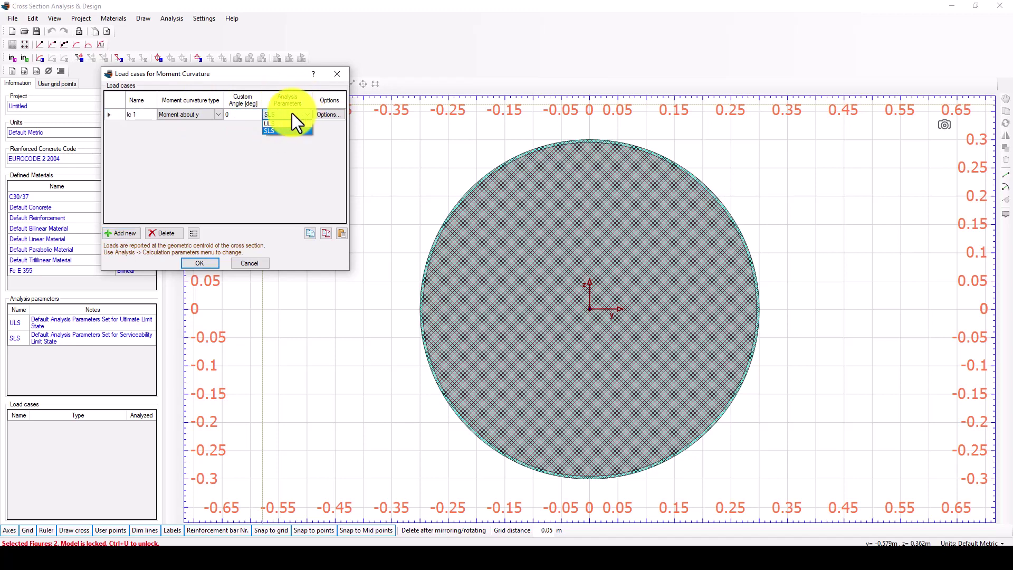
left_click(327, 114)
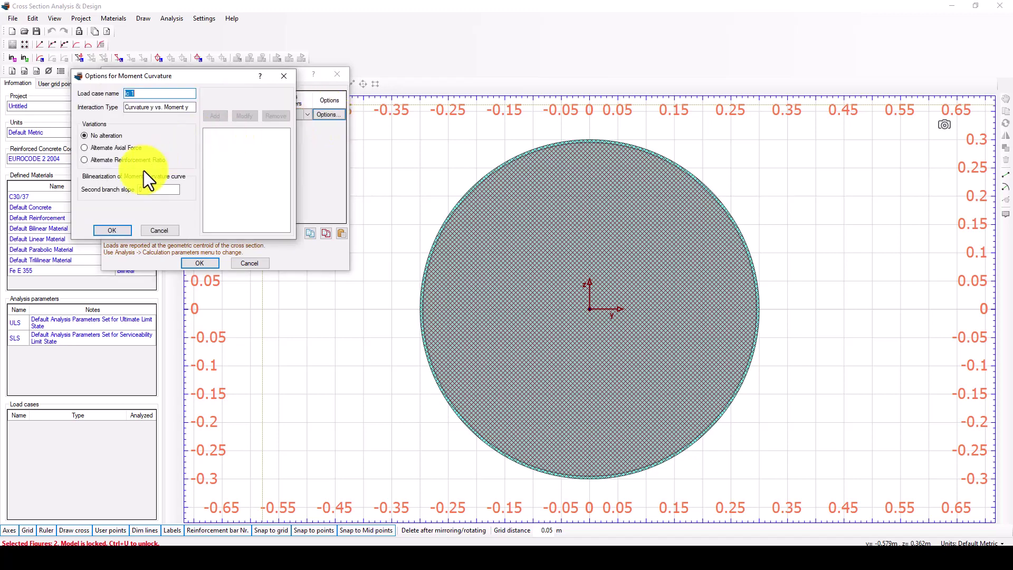
left_click(96, 148)
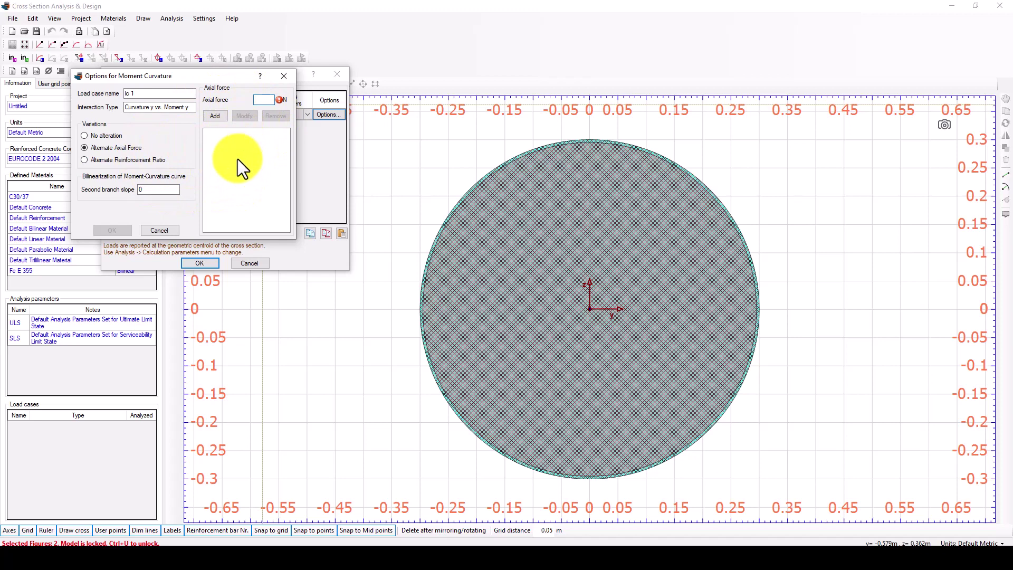
left_click(283, 76)
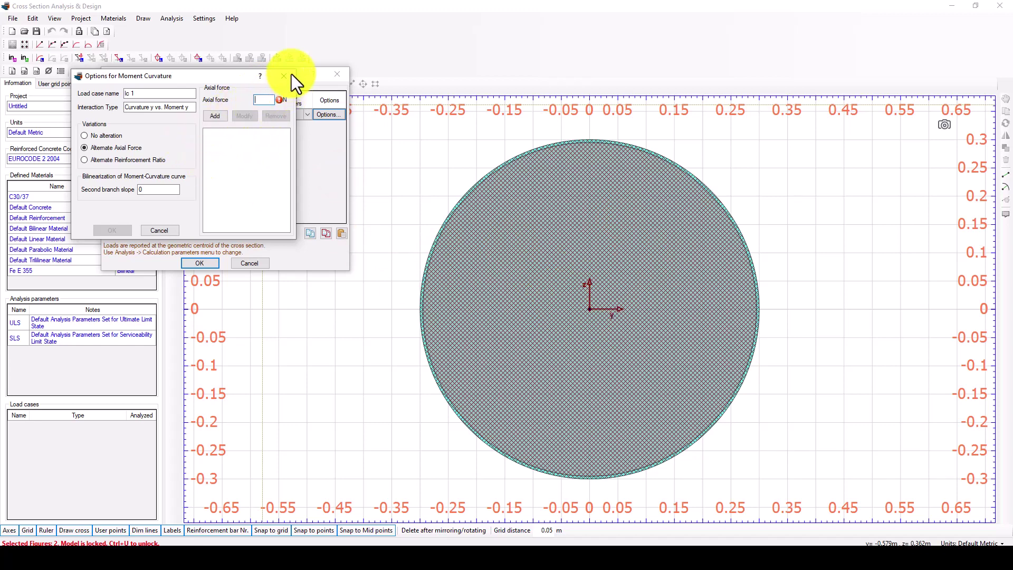
left_click(87, 137)
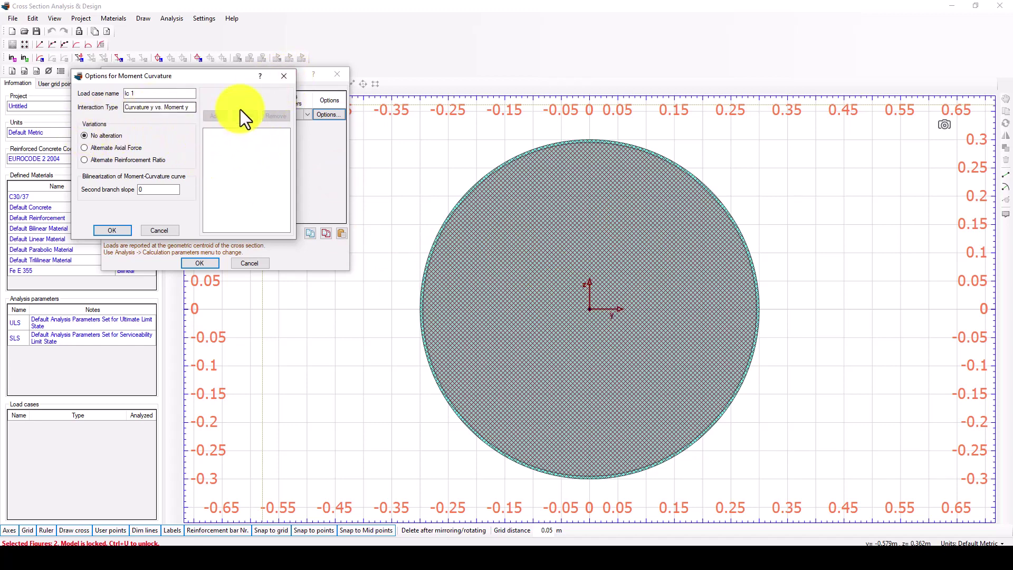
left_click(110, 230)
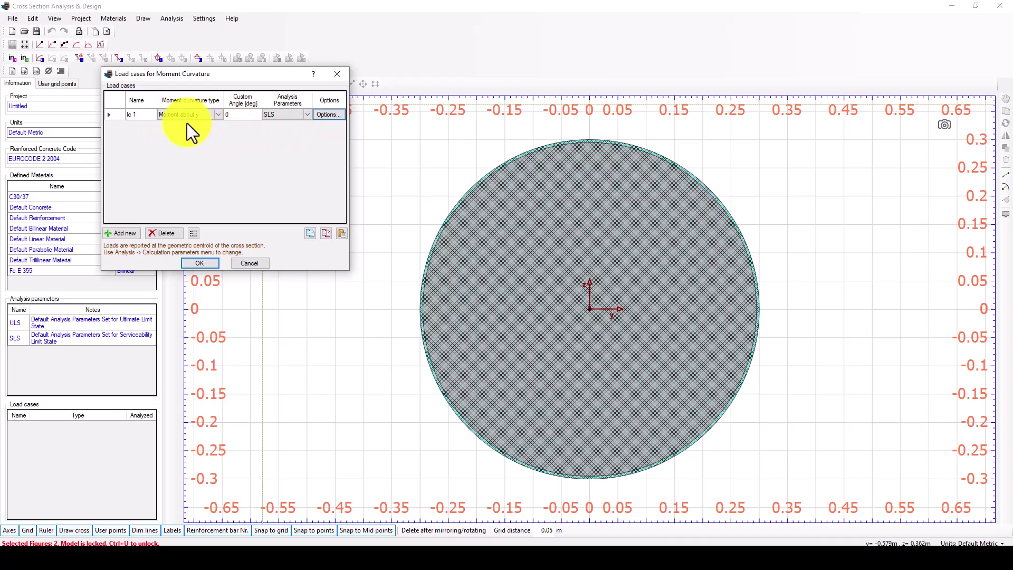
left_click(201, 262)
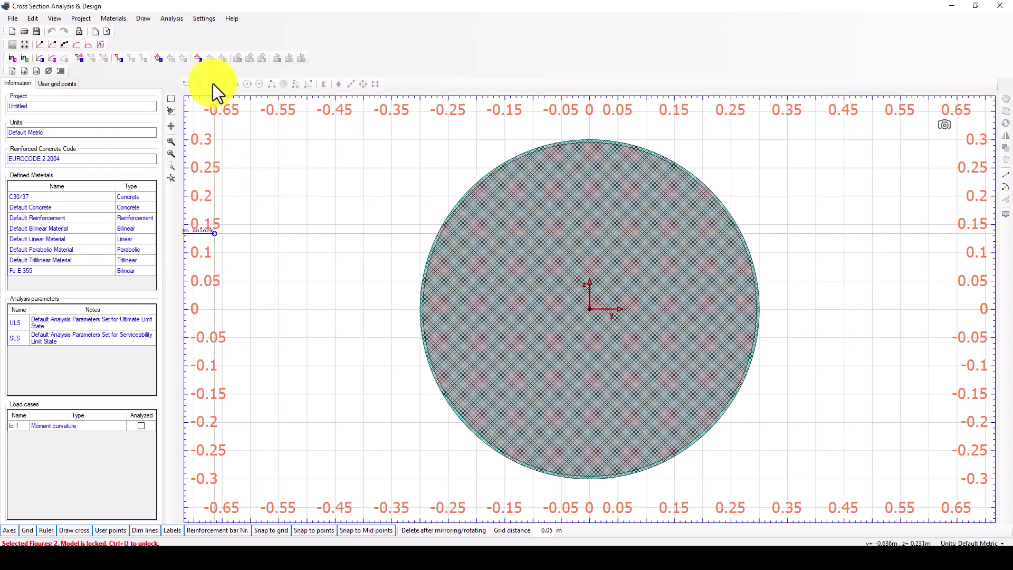
Run the moment-curvature analysis for lc 1, continuing without reinforcement.
left_click(170, 20)
mouse_move(206, 74)
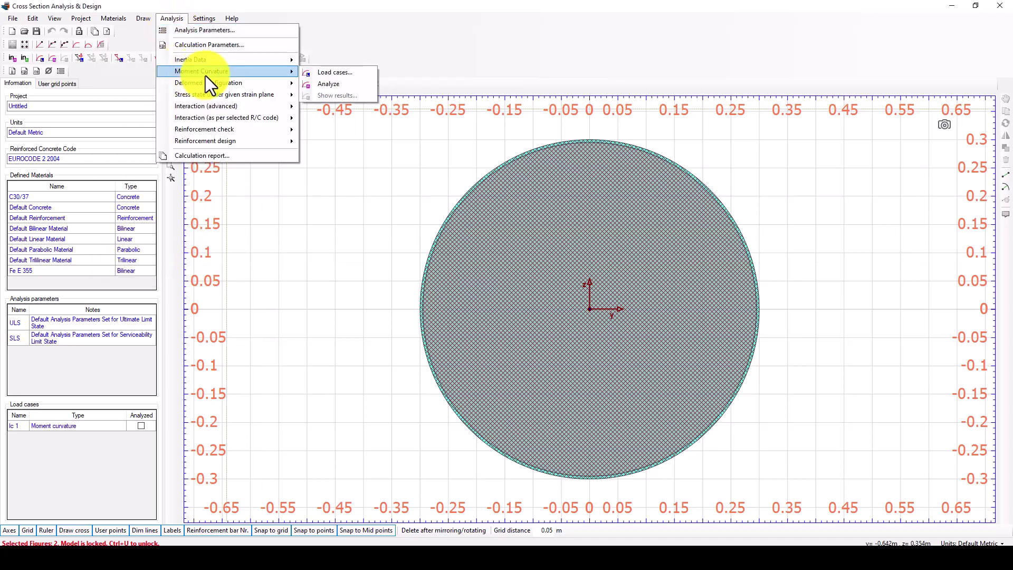
left_click(327, 84)
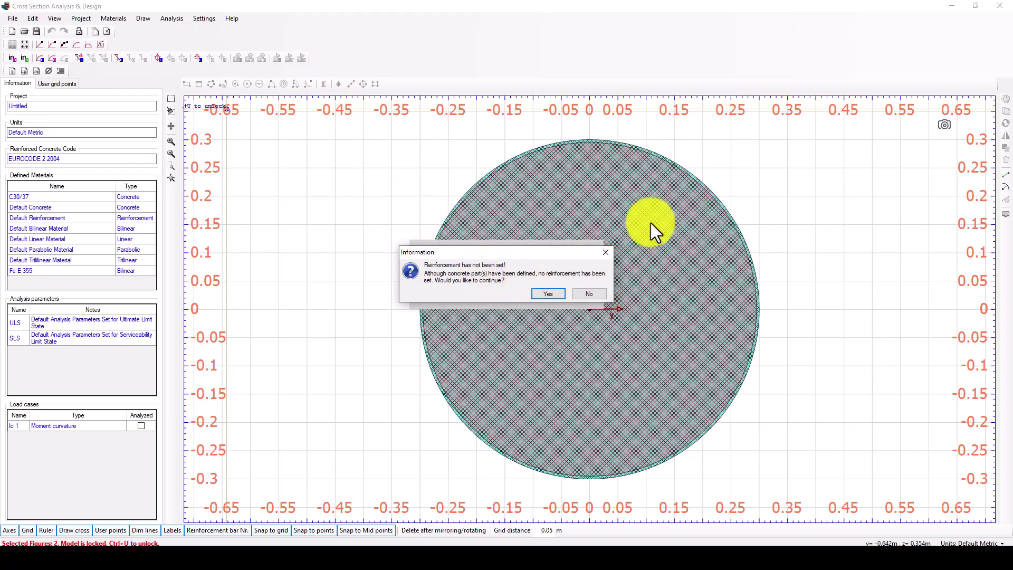
left_click(546, 293)
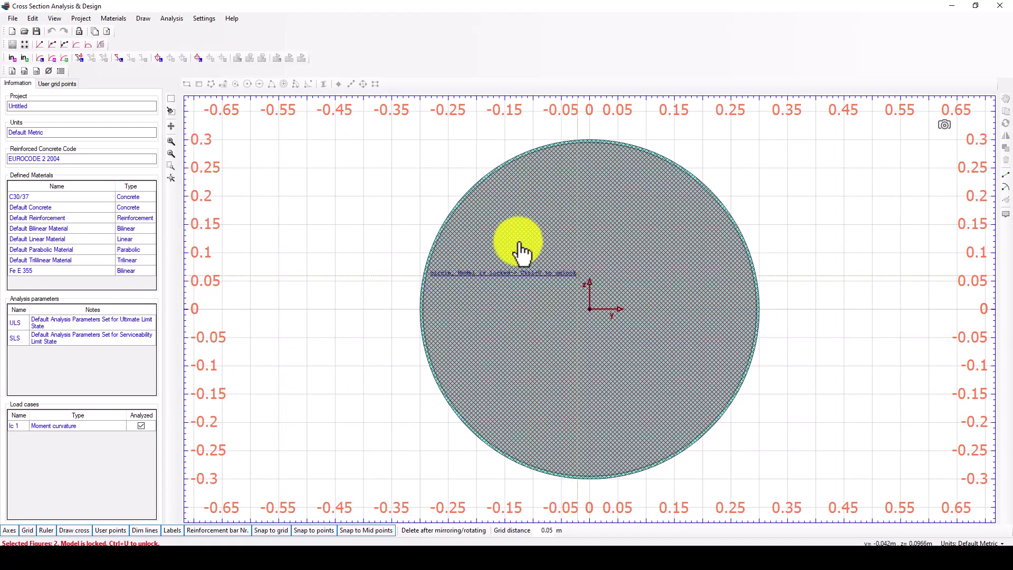
Show lc 1's moment-curvature results with strain and stress at the -512.4 kNm point.
left_click(171, 20)
mouse_move(191, 70)
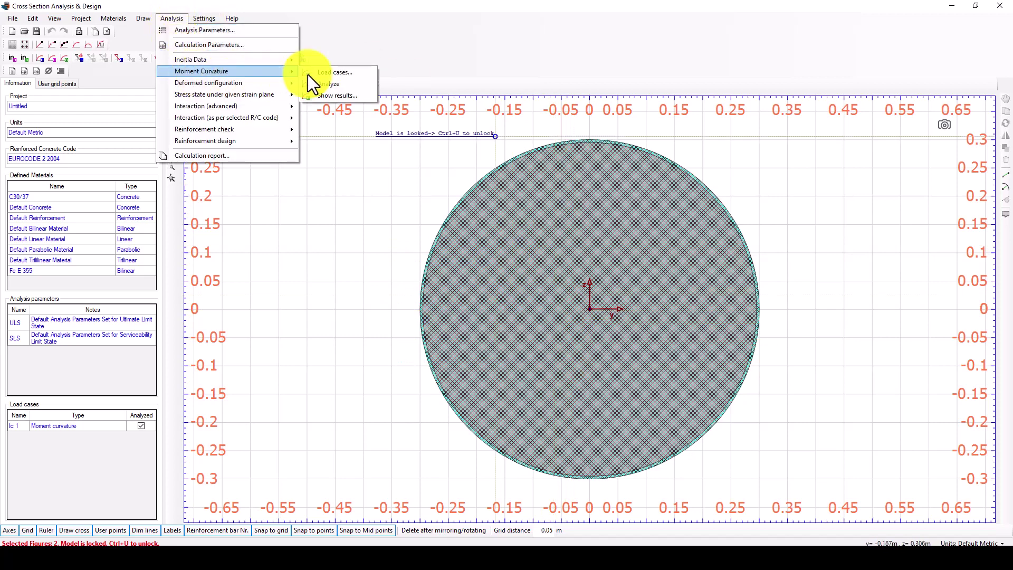
left_click(336, 95)
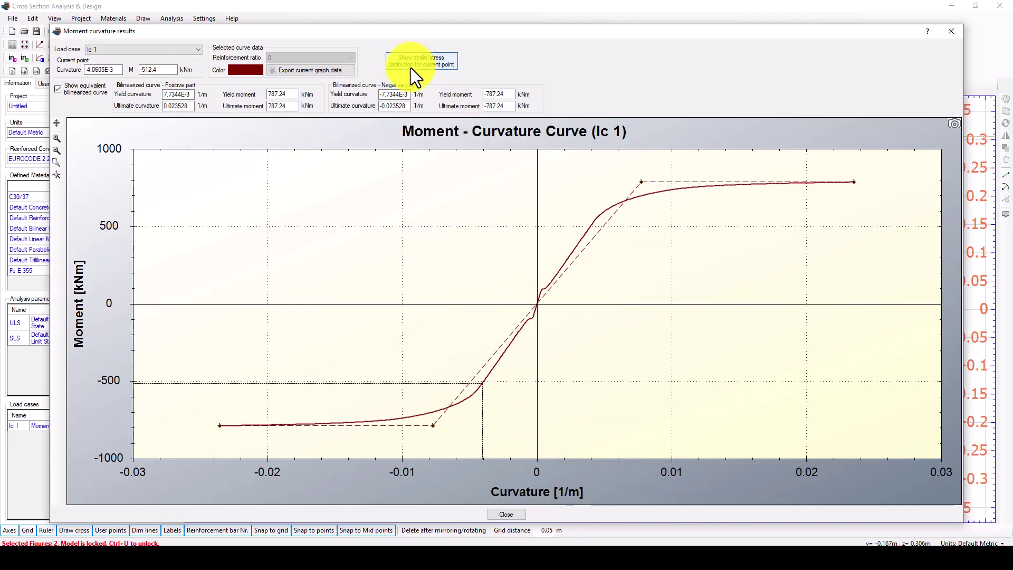
left_click(425, 68)
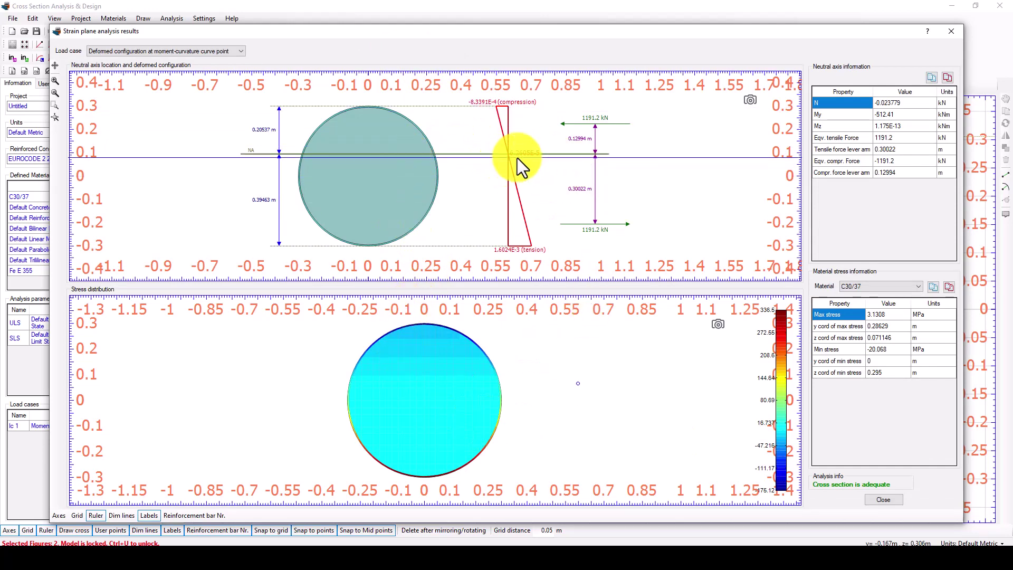
Inspect the strain plane and stress plots for the current point, then move the results window aside.
scroll(394, 444, "up", 1)
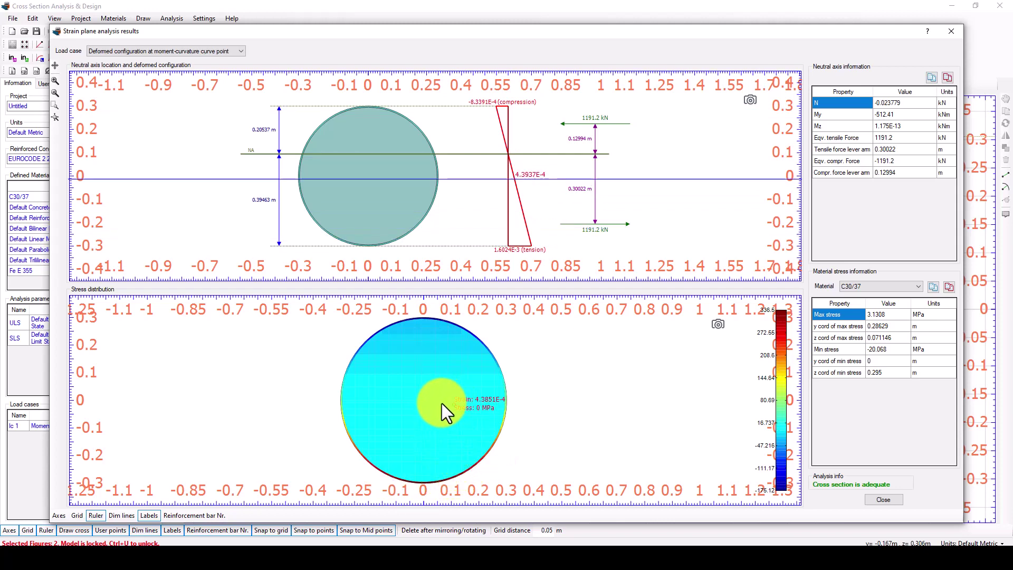
scroll(419, 406, "down", 1)
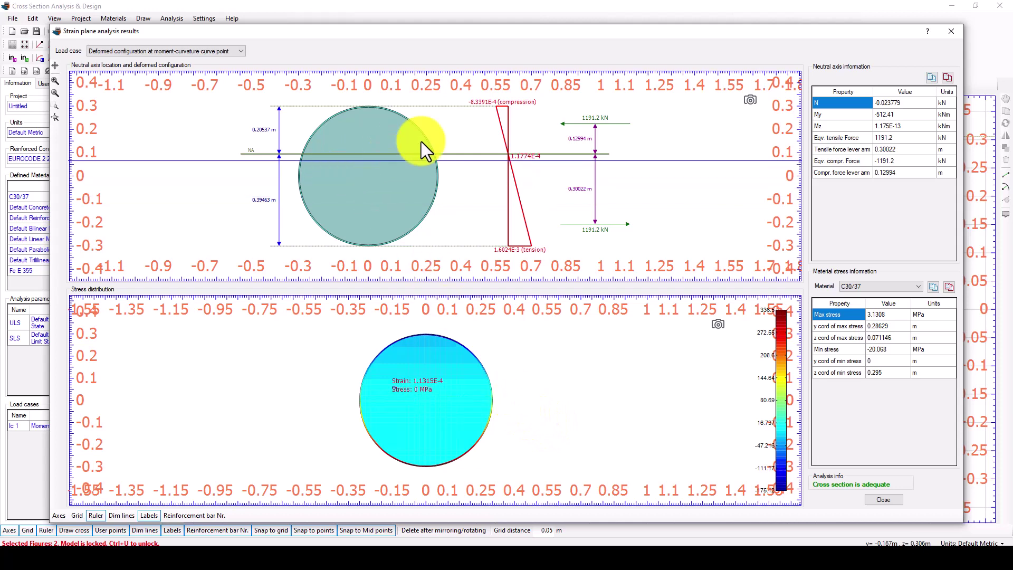
left_click(172, 49)
left_click(172, 48)
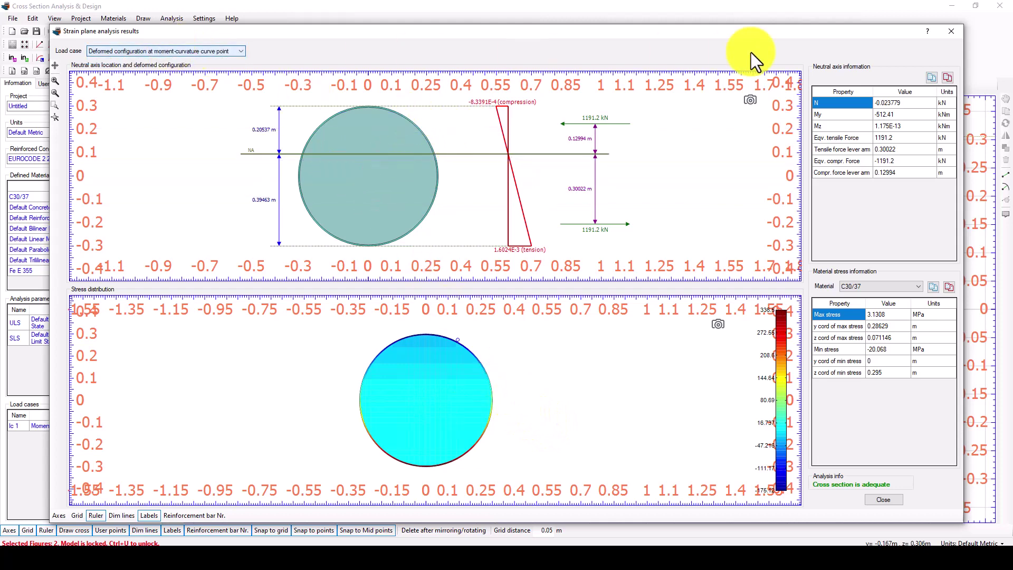
left_click_drag(635, 42, 518, 79)
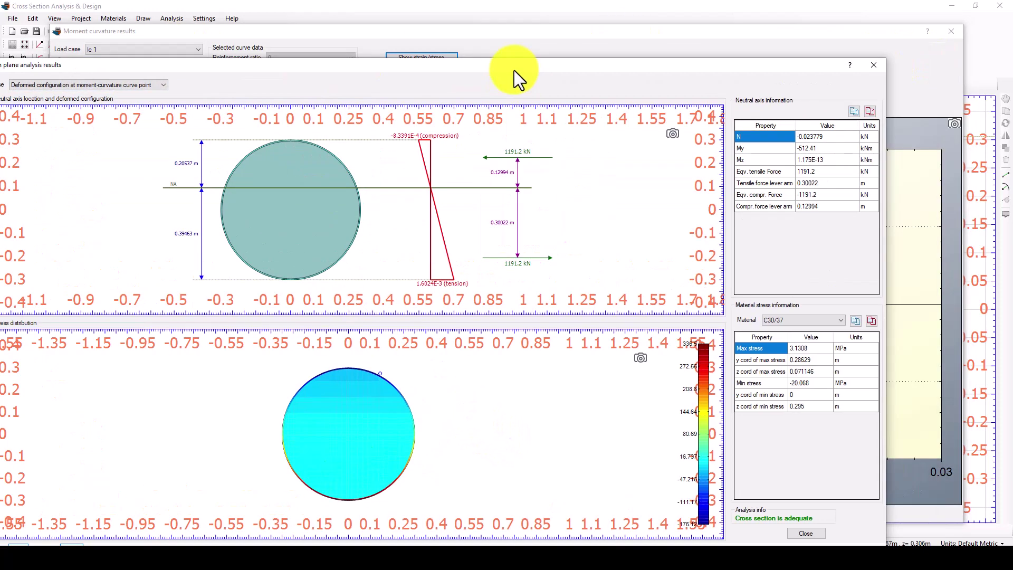
Close the strain results and set the current curve point to 0.010584 1/m, 744.74 kNm.
left_click(837, 68)
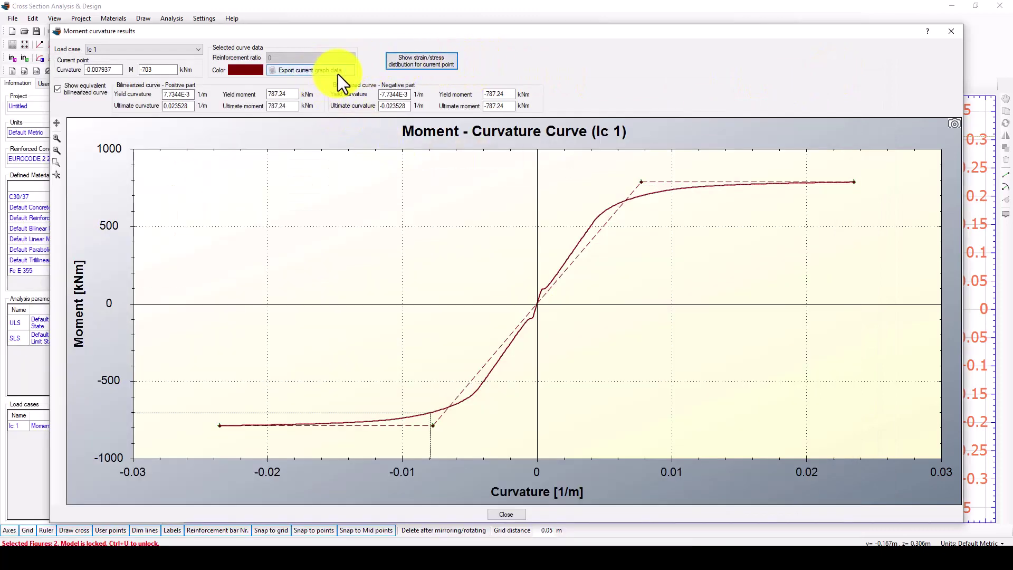
left_click(478, 389)
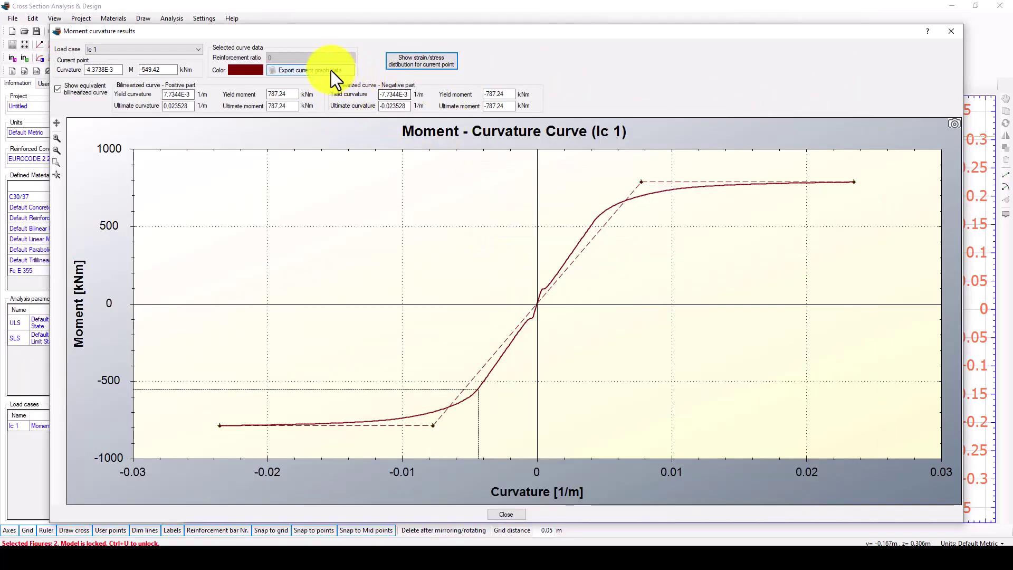
left_click(331, 71)
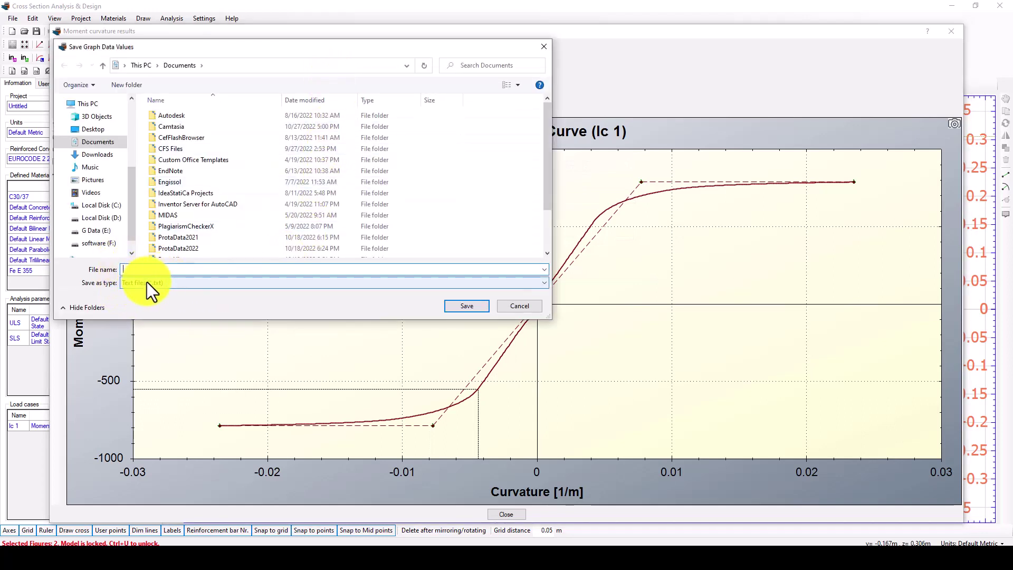
left_click(544, 45)
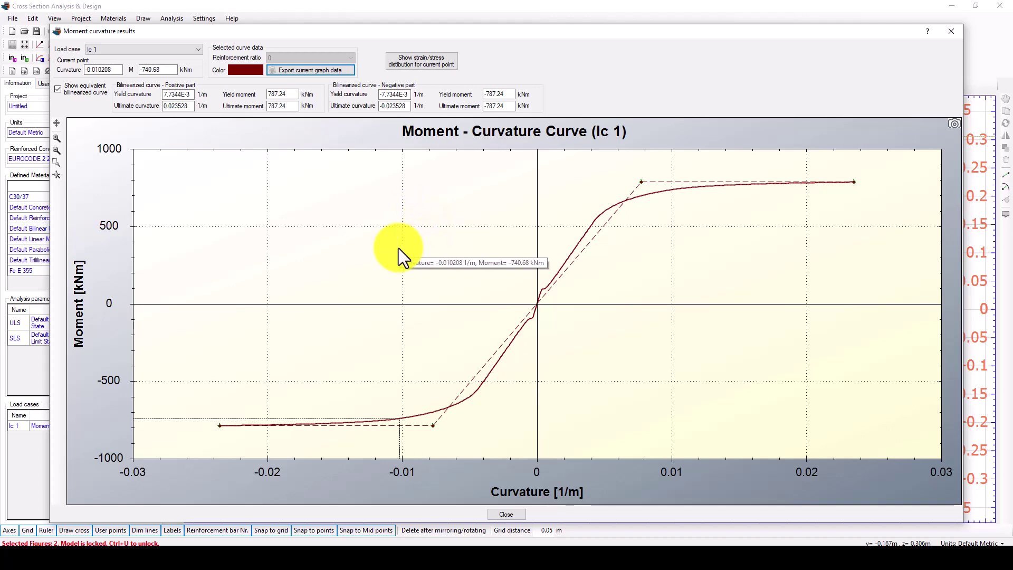
Export the curve data as text file 'M-K' into the Desktop's CFT_Analysis folder.
left_click(303, 70)
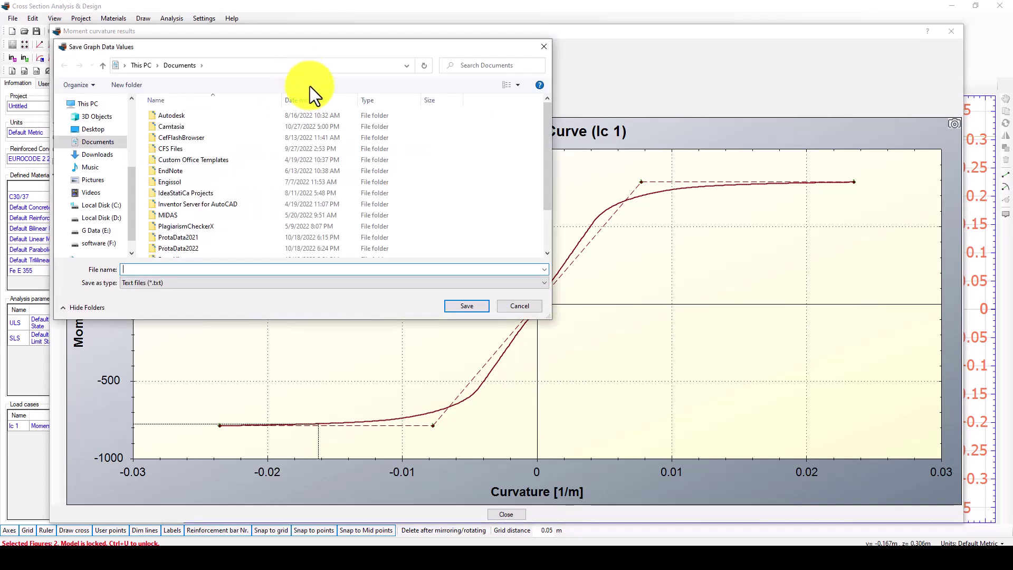
left_click(105, 129)
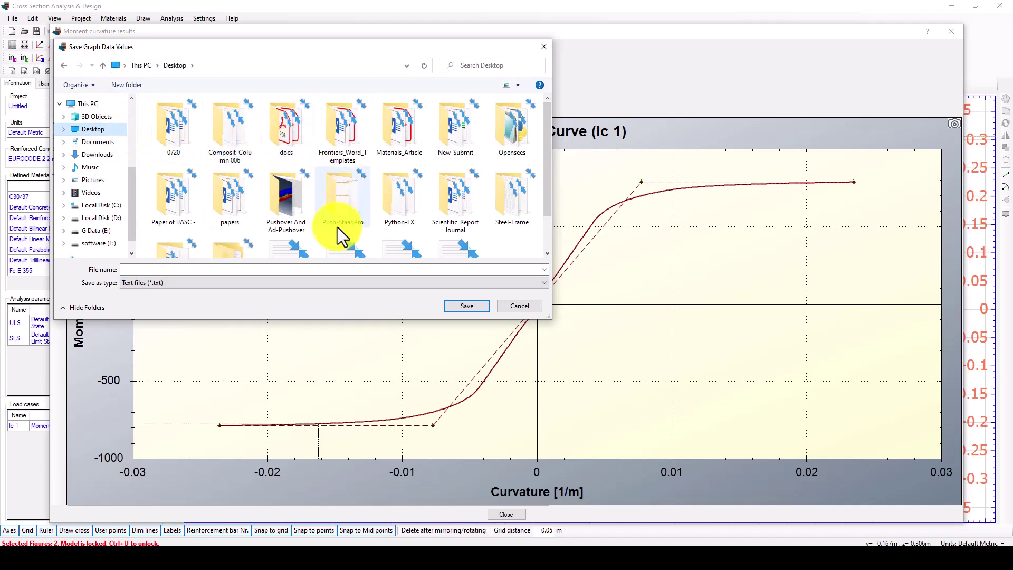
scroll(338, 228, "down", 1)
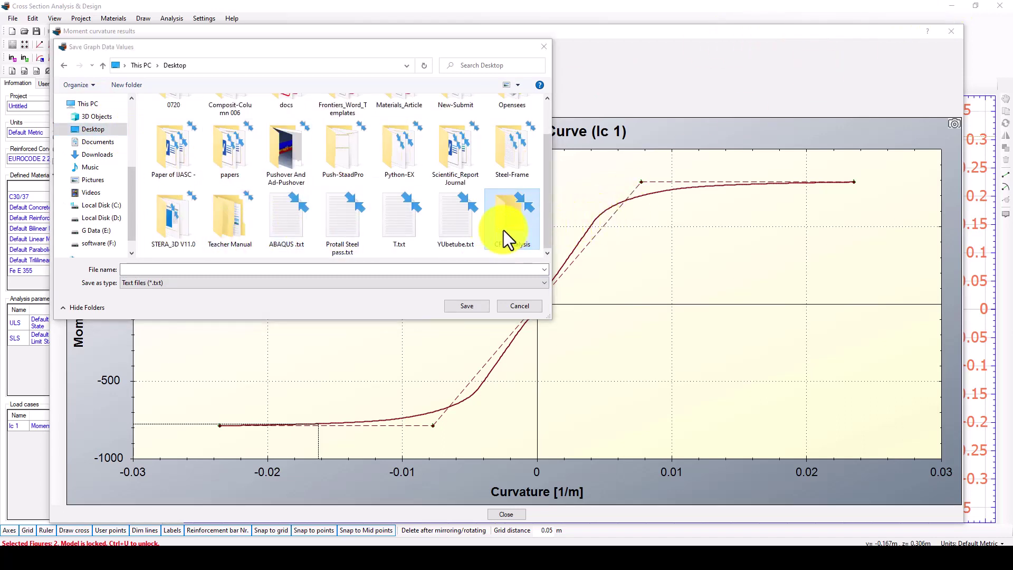
double_click(508, 220)
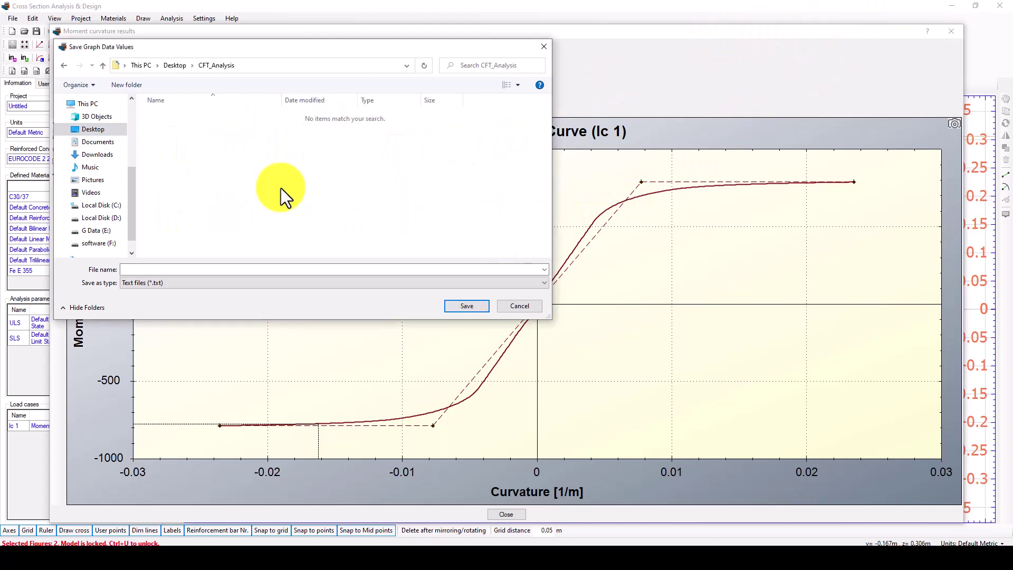
left_click(229, 269)
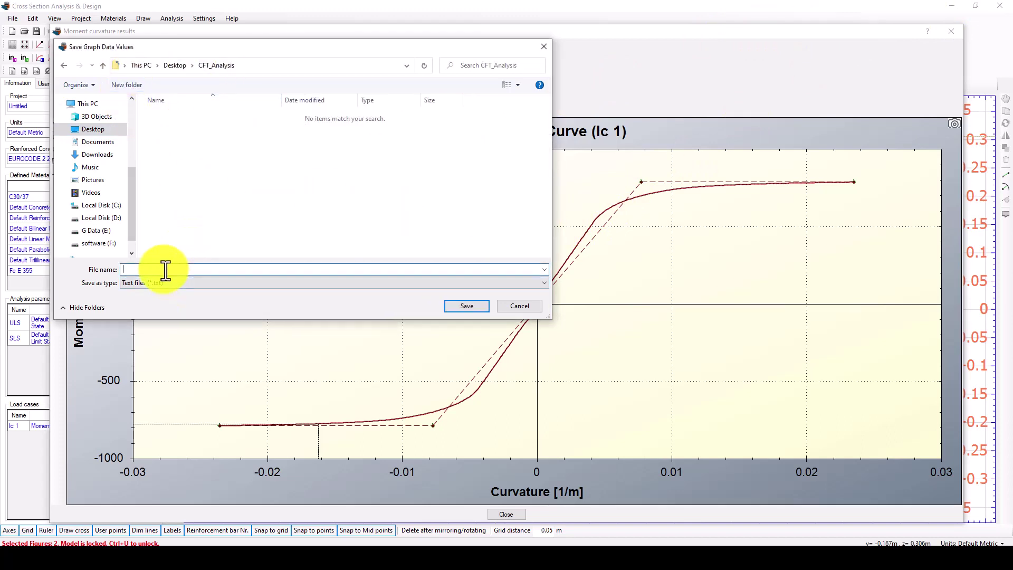
type("M-")
type("K")
left_click(469, 307)
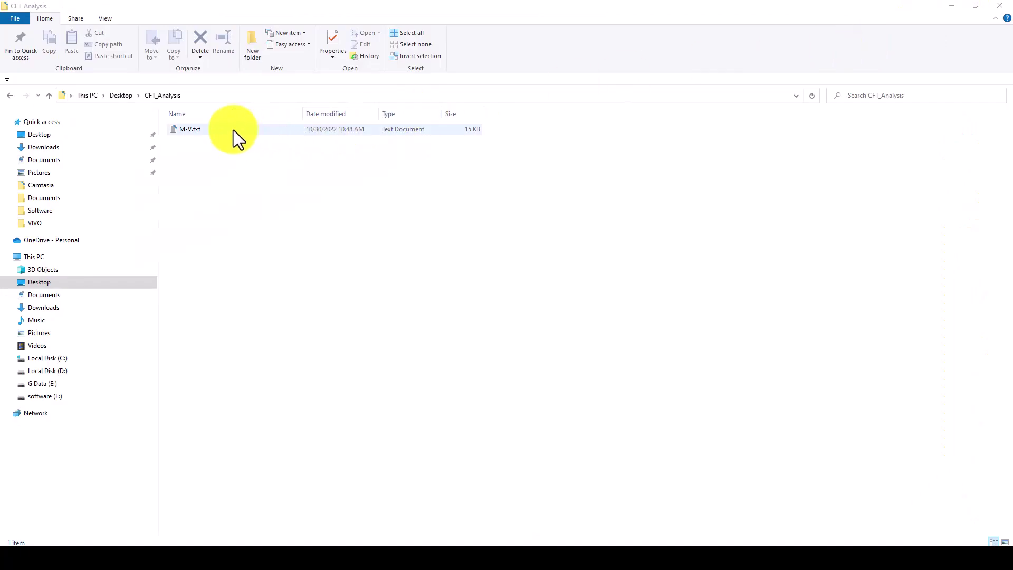
Open M-V.txt in Notepad, select all the curvature–moment pairs, and launch Excel.
double_click(234, 130)
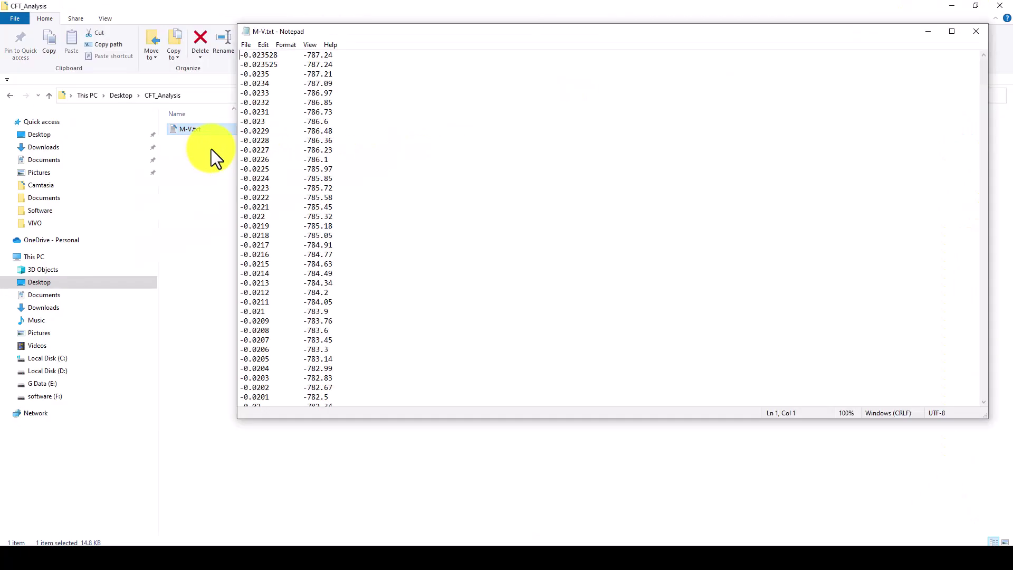
scroll(332, 289, "down", 20)
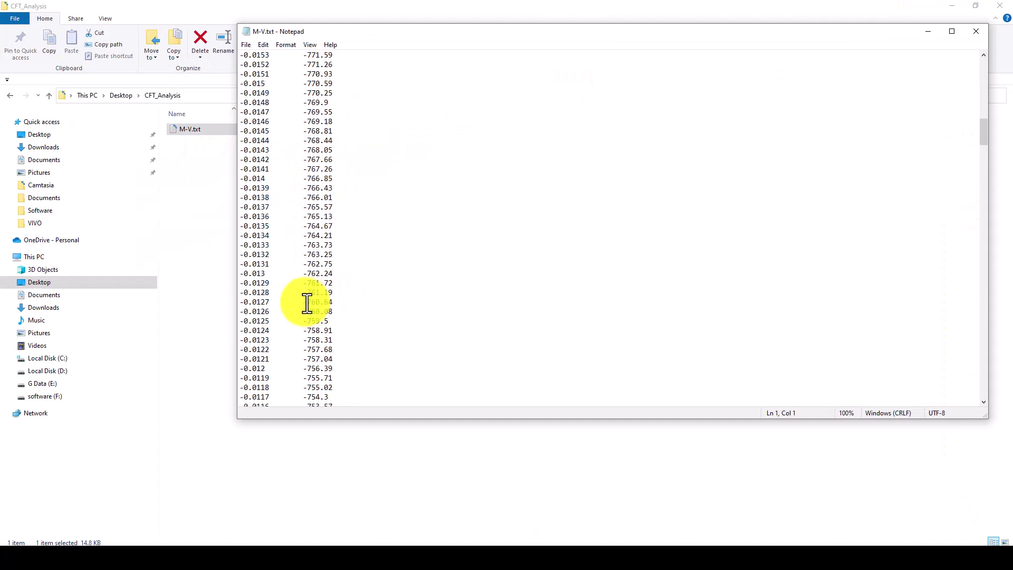
scroll(303, 306, "down", 20)
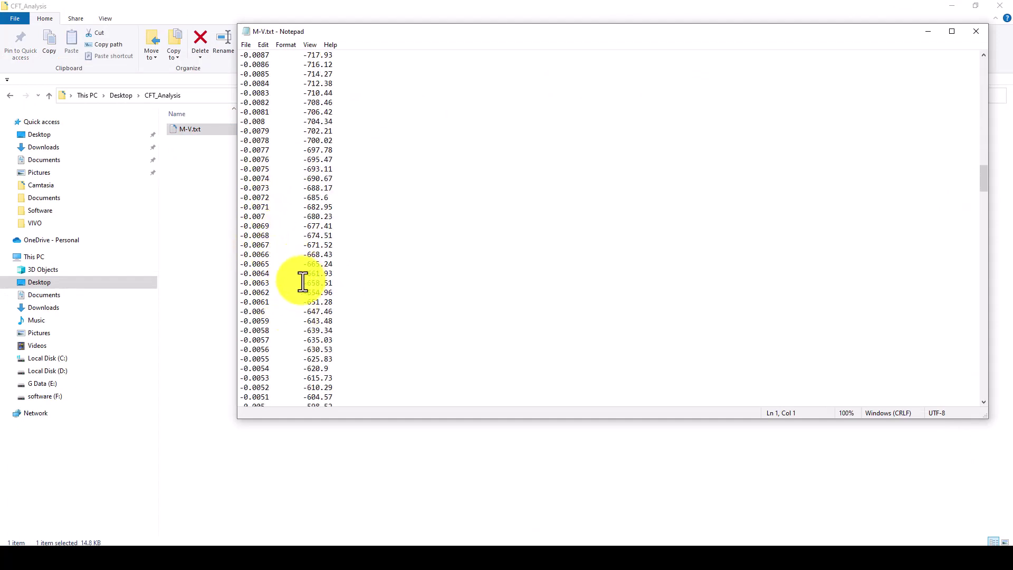
scroll(294, 272, "up", 4)
right_click(298, 261)
left_click(323, 322)
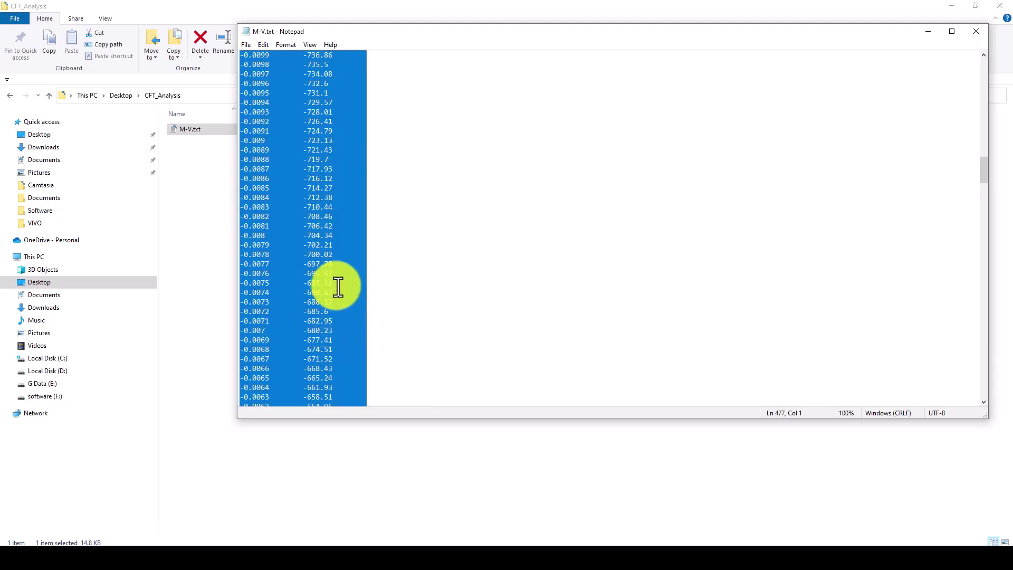
left_click(207, 541)
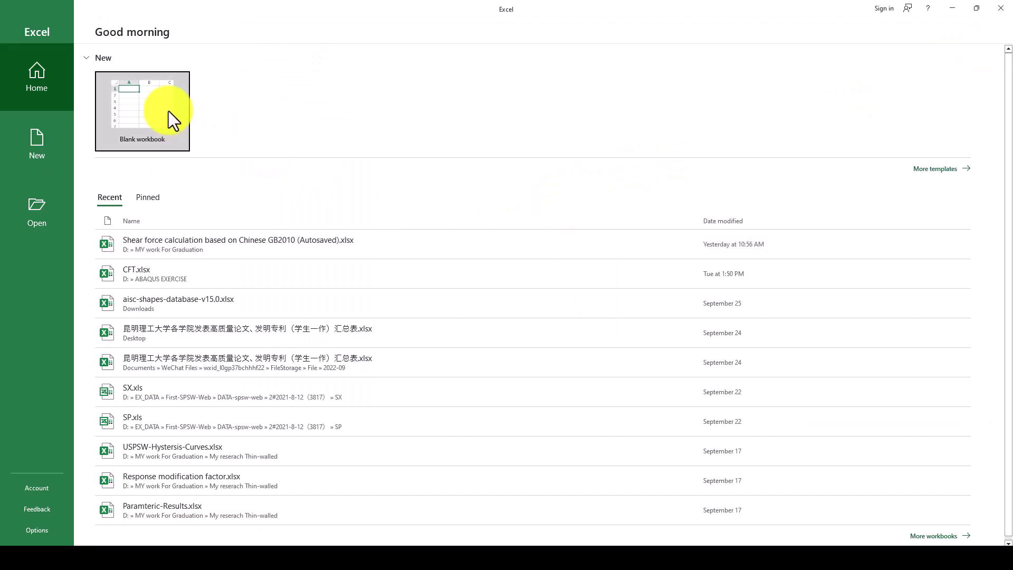
In a blank workbook, import the copied text as space-delimited data into columns A and B.
left_click(166, 109)
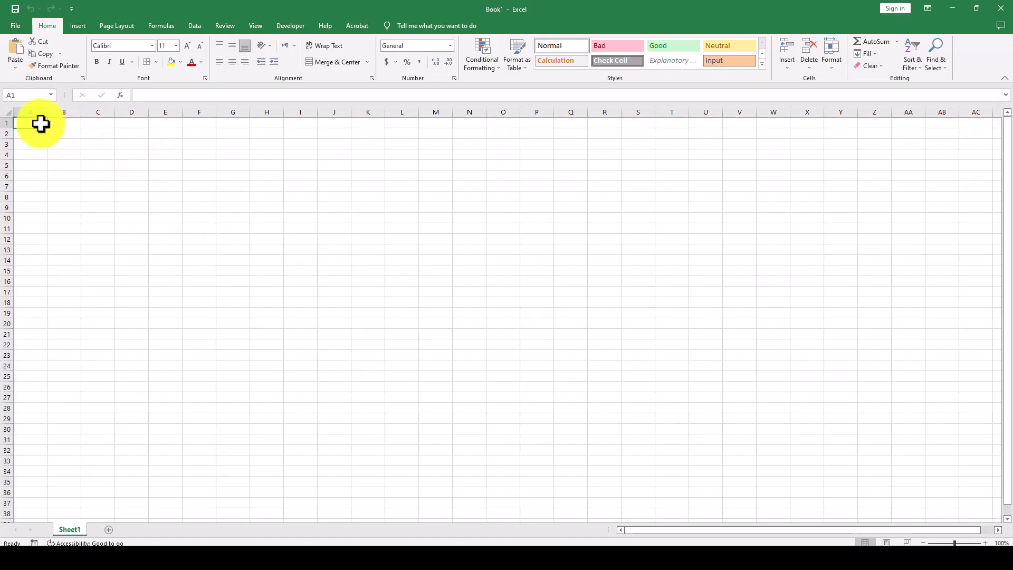
left_click(17, 65)
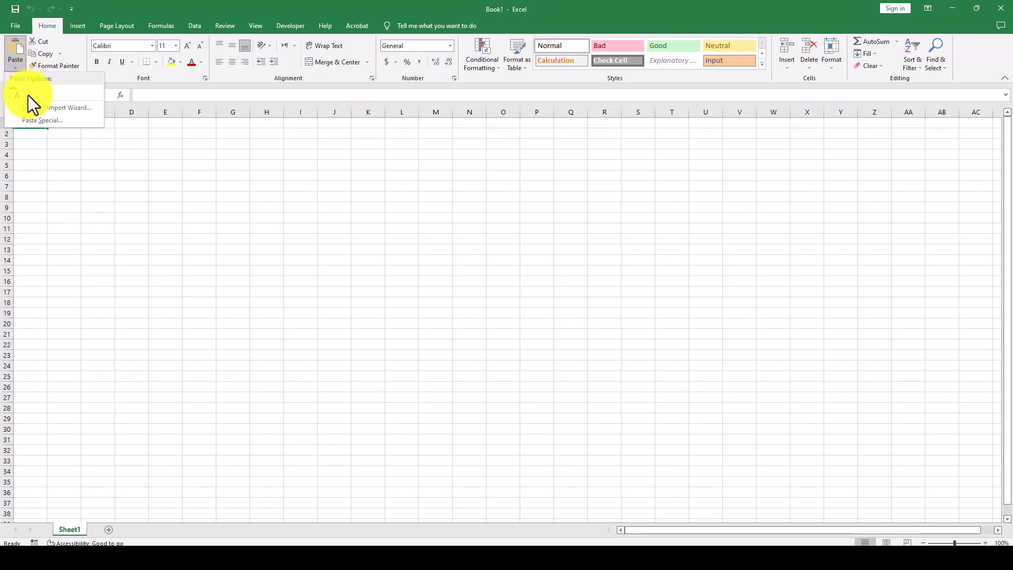
left_click(86, 120)
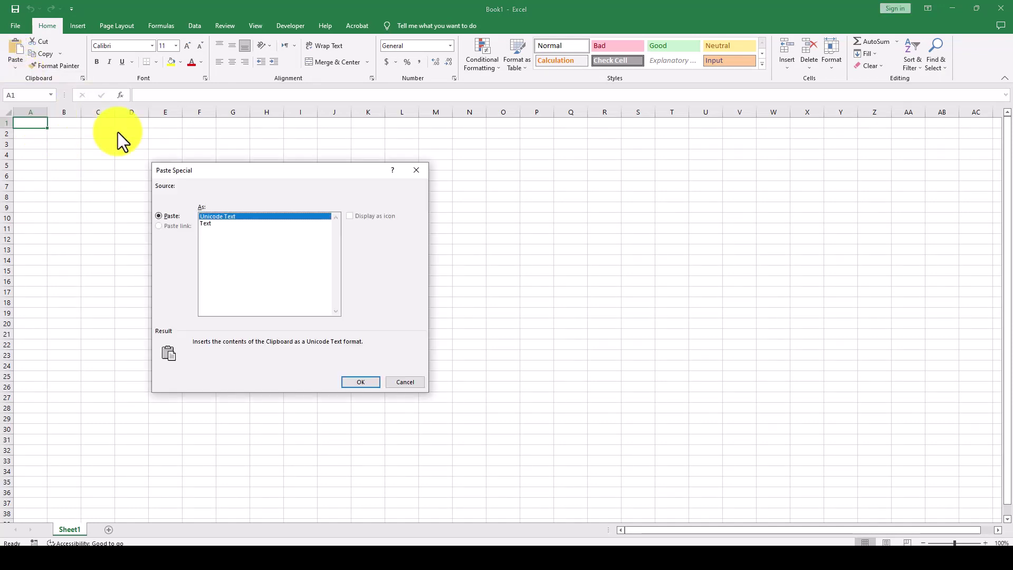
left_click(416, 170)
left_click(20, 68)
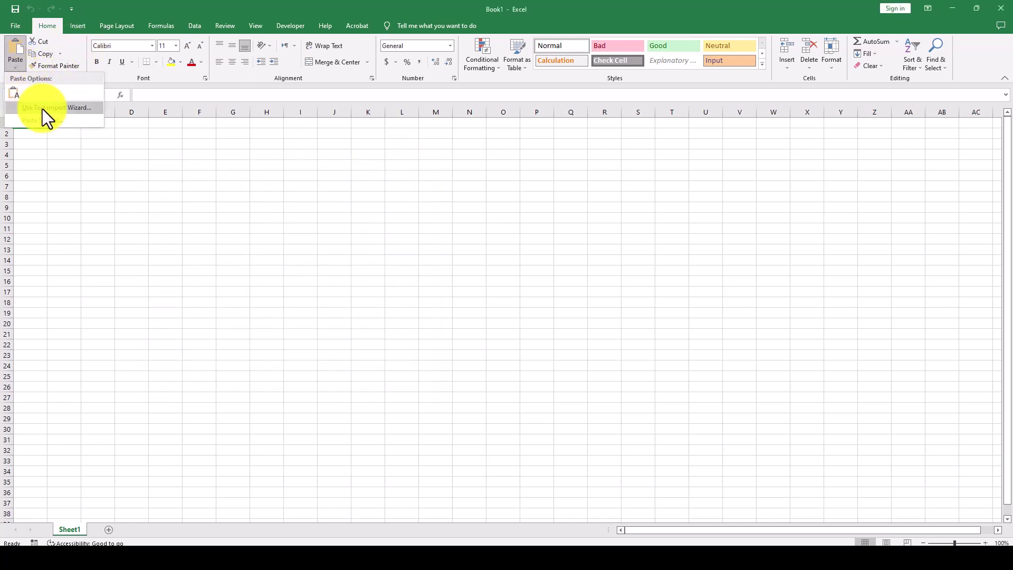
left_click(42, 109)
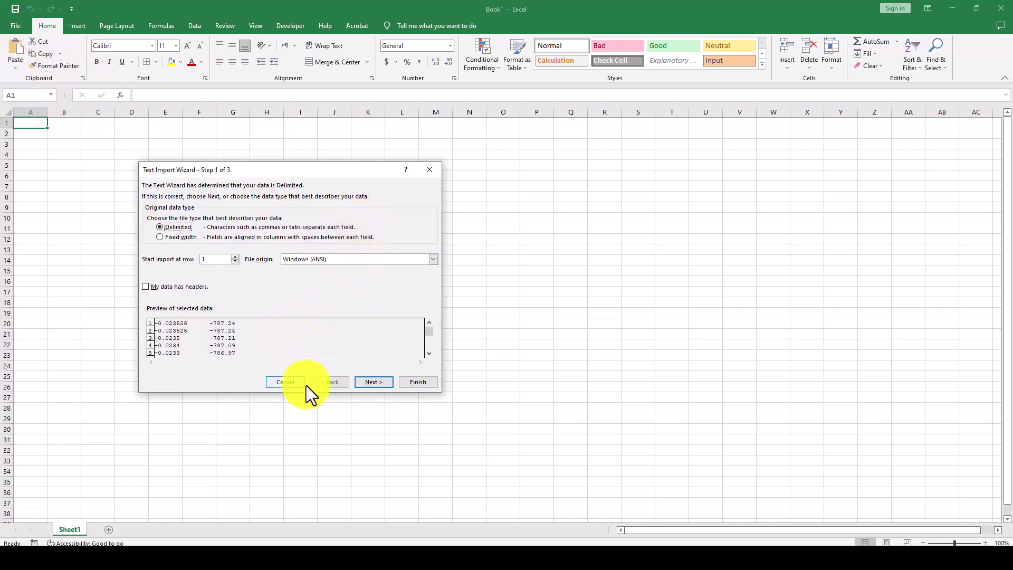
left_click(372, 381)
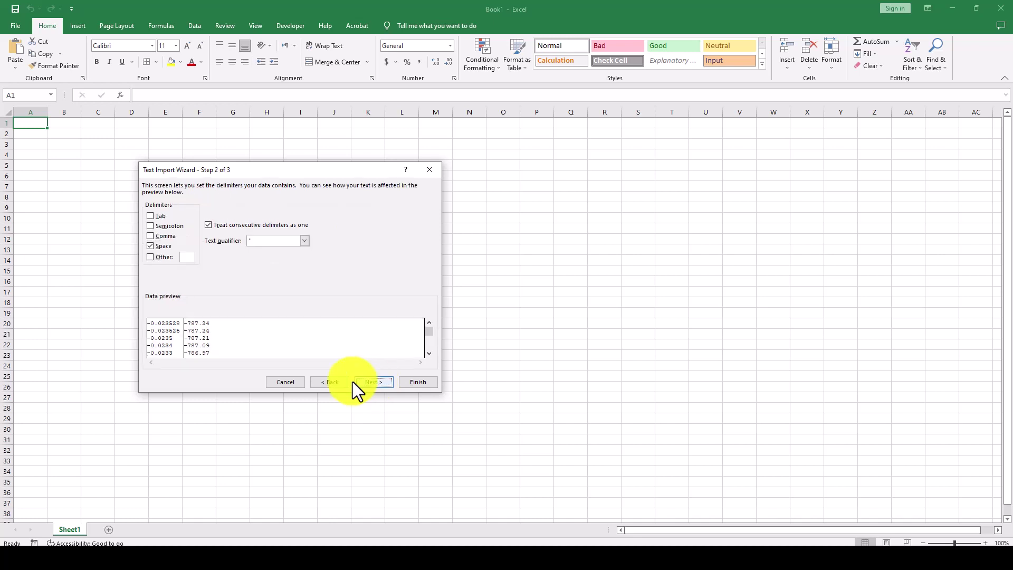
left_click(419, 382)
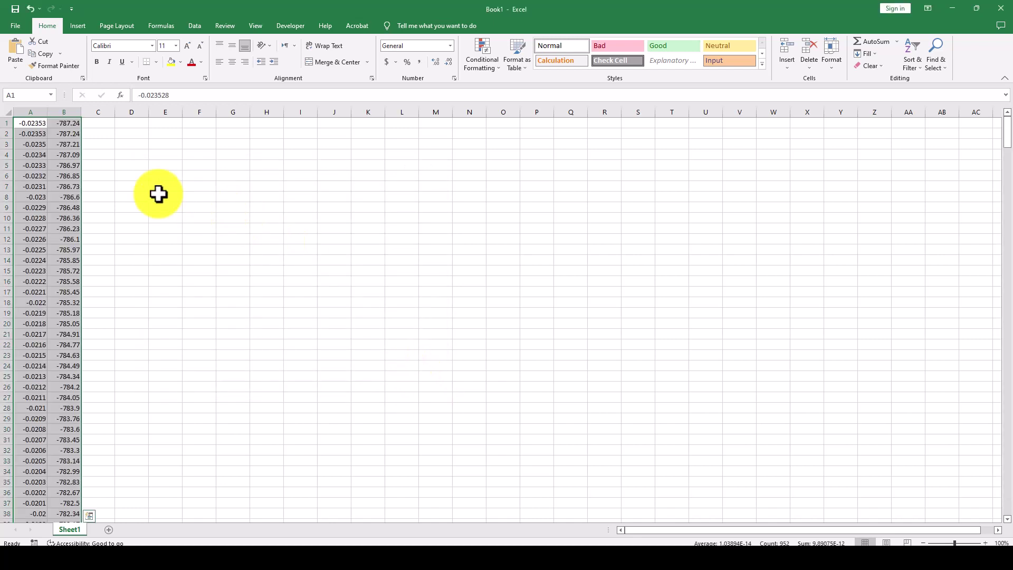
Insert a Scatter with Smooth Lines chart of columns A and B and enlarge it.
left_click(78, 24)
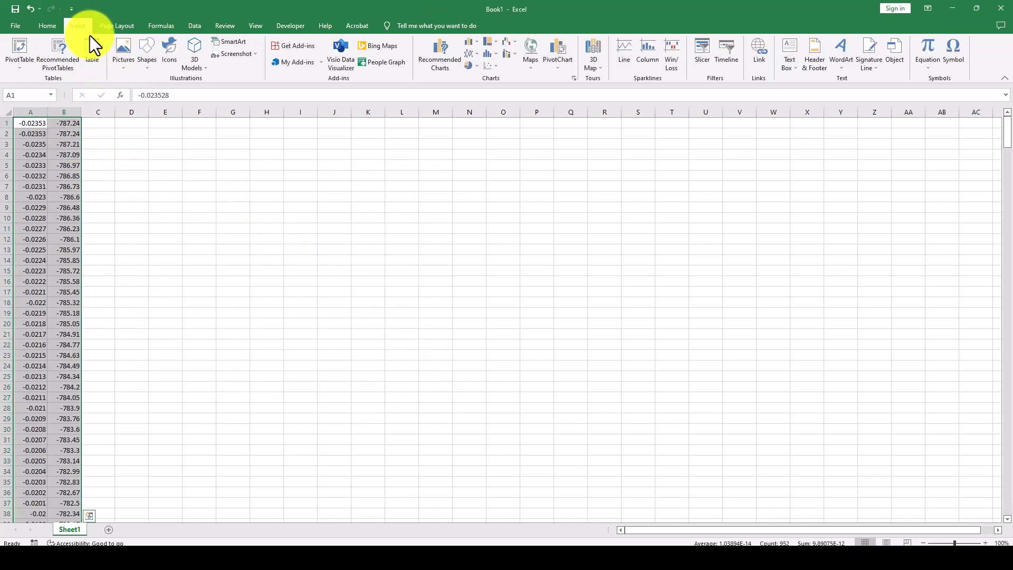
left_click(496, 68)
left_click(527, 128)
left_click_drag(515, 256, 483, 194)
left_click_drag(601, 334, 661, 430)
left_click_drag(723, 438, 727, 437)
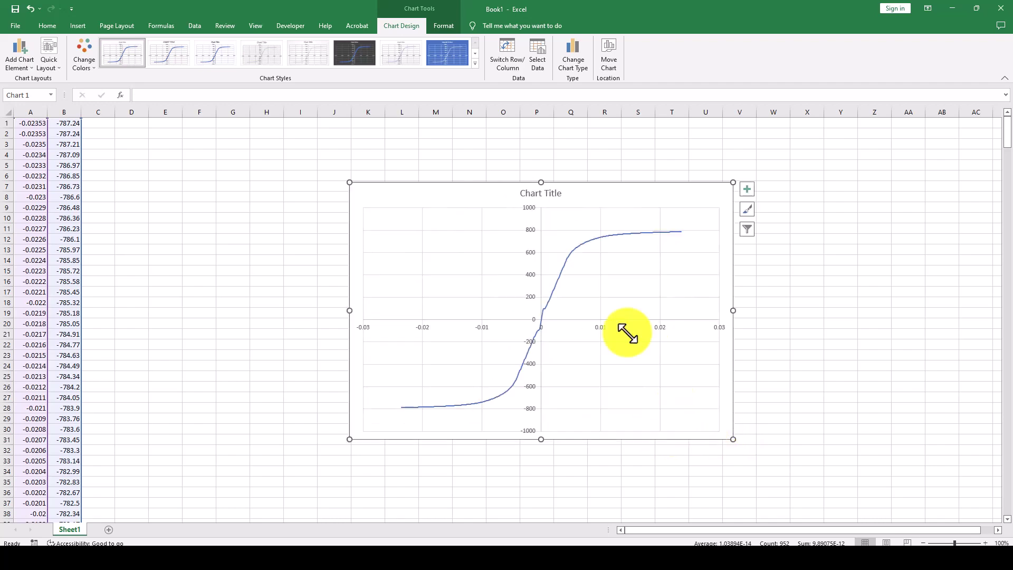
Position the chart beside the data and check its horizontal and vertical axes.
left_click_drag(606, 199, 556, 152)
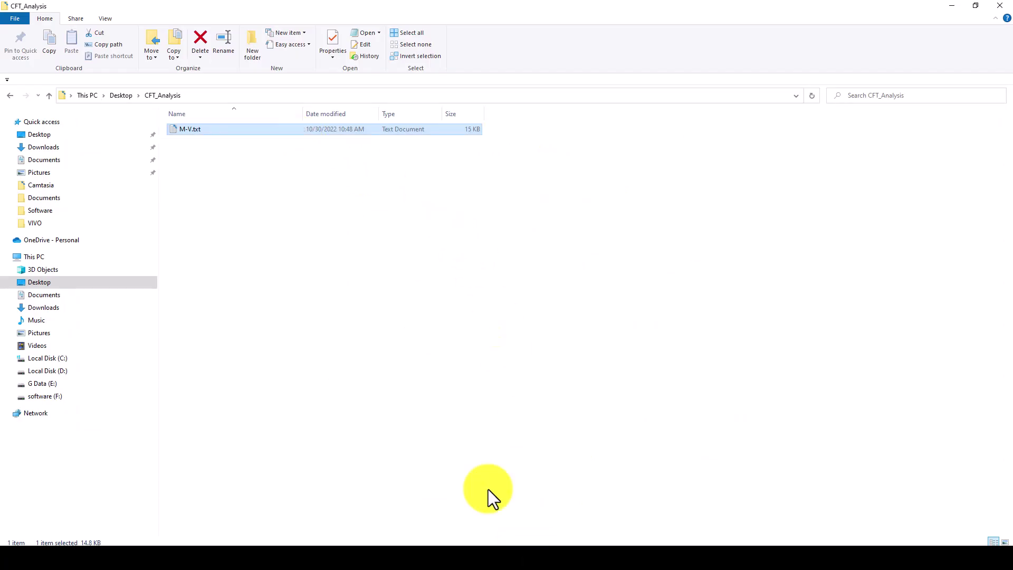
mouse_move(541, 554)
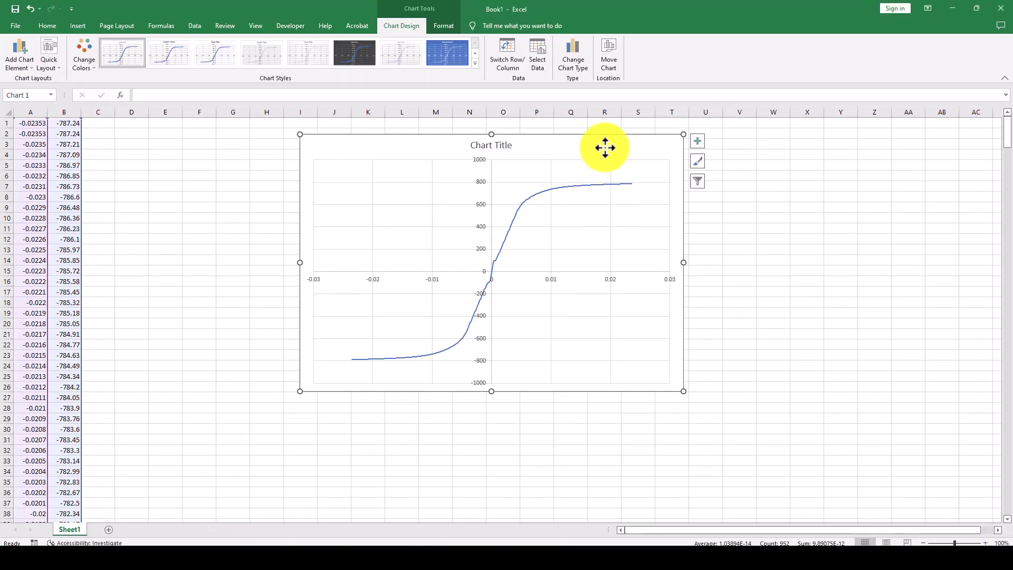
left_click_drag(606, 147, 597, 151)
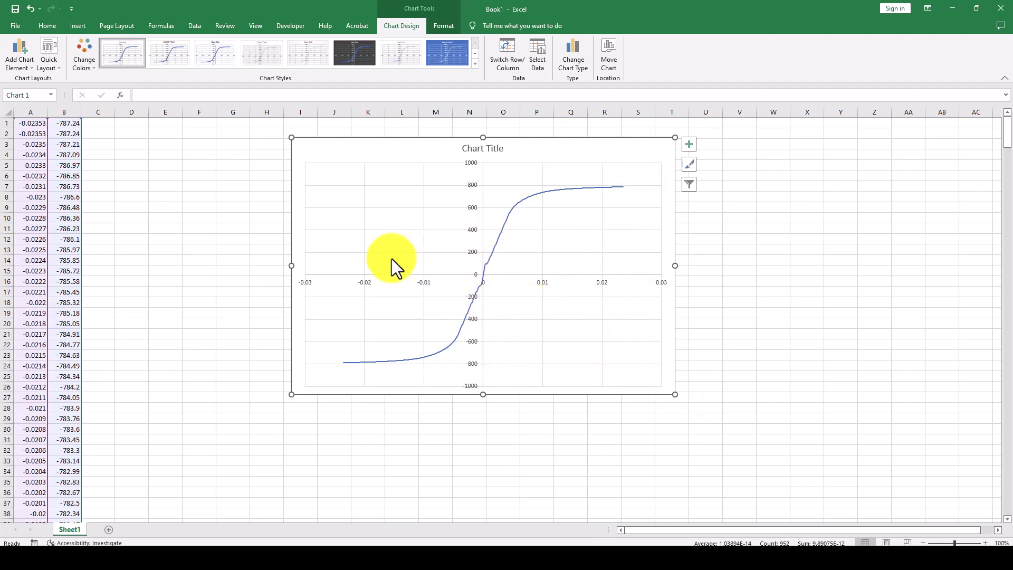
left_click_drag(433, 156, 412, 162)
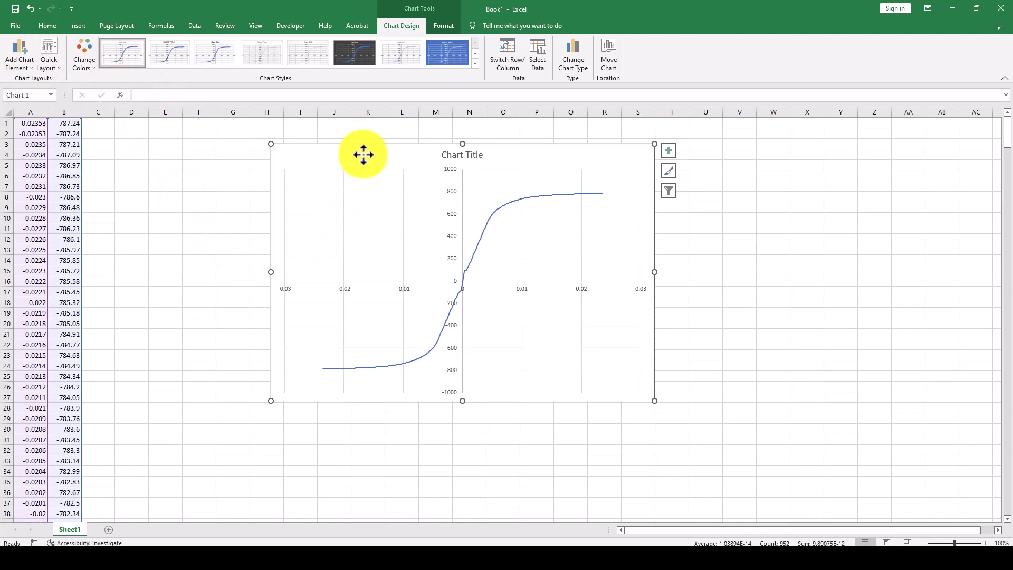
left_click_drag(363, 154, 364, 163)
left_click(586, 294)
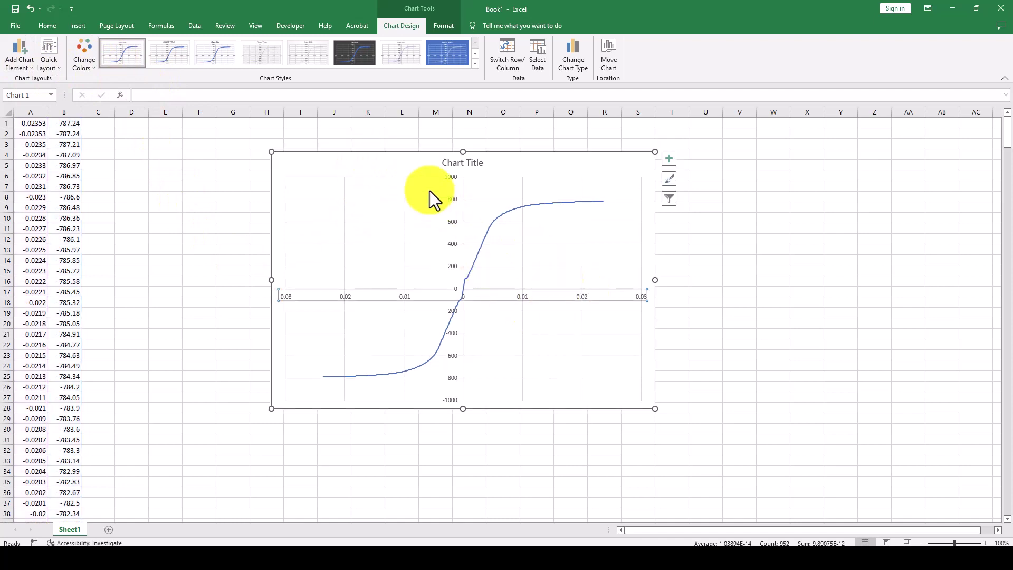
left_click(449, 200)
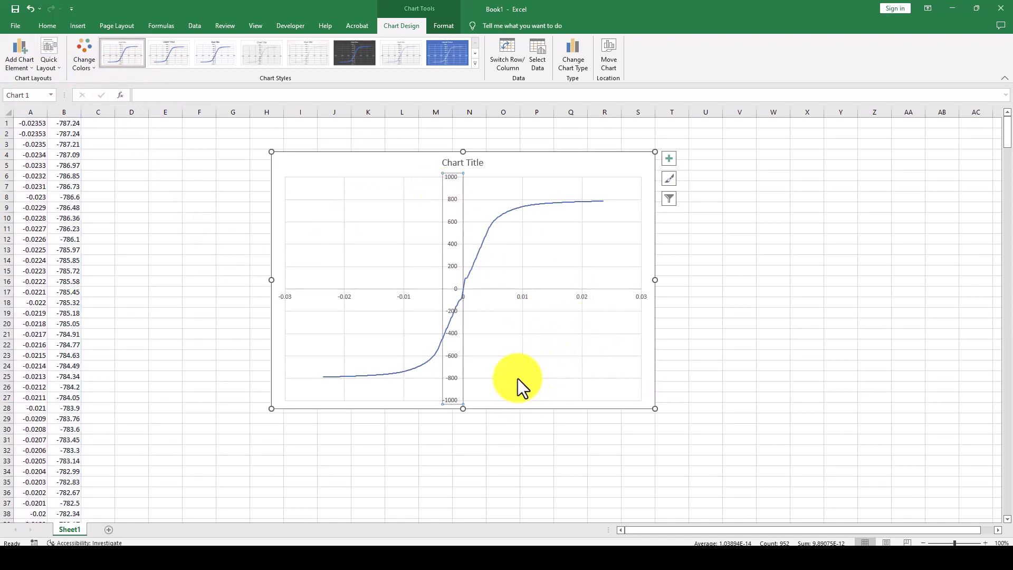
left_click_drag(518, 448, 538, 450)
Close M-V.txt in Notepad and return to the lc 1 moment-curvature results.
left_click(599, 557)
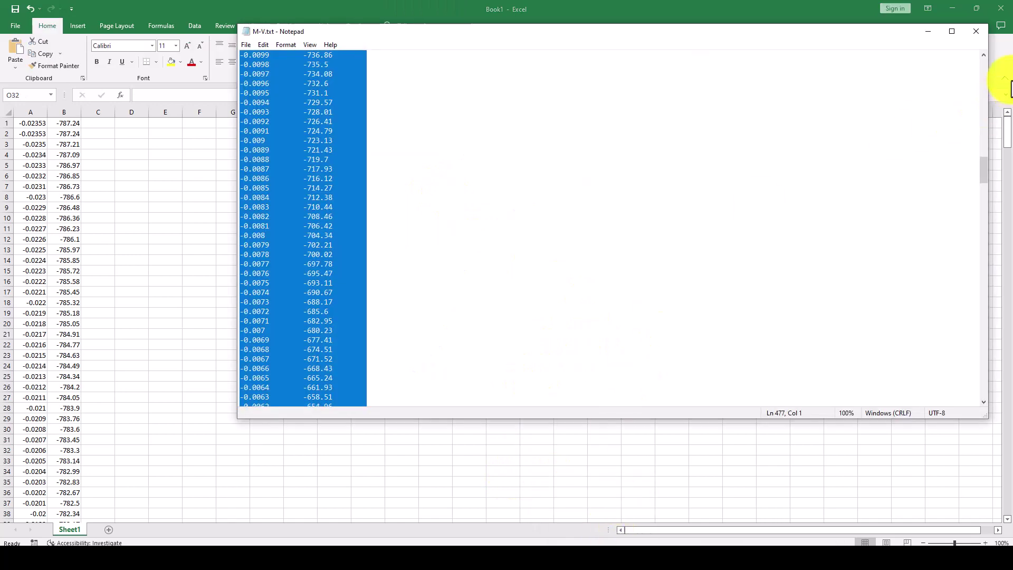
left_click_drag(548, 39, 347, 79)
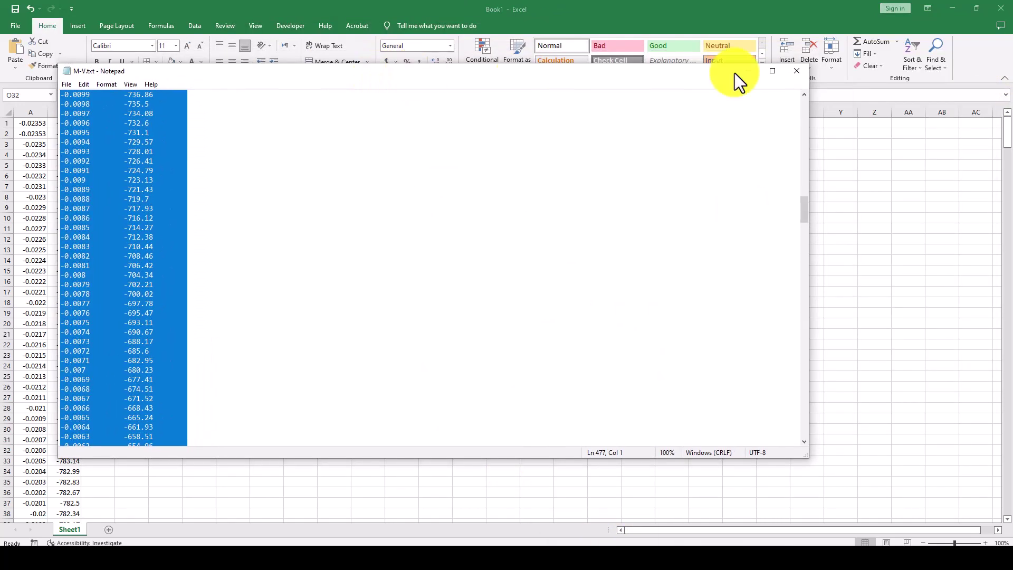
left_click(793, 70)
left_click(513, 557)
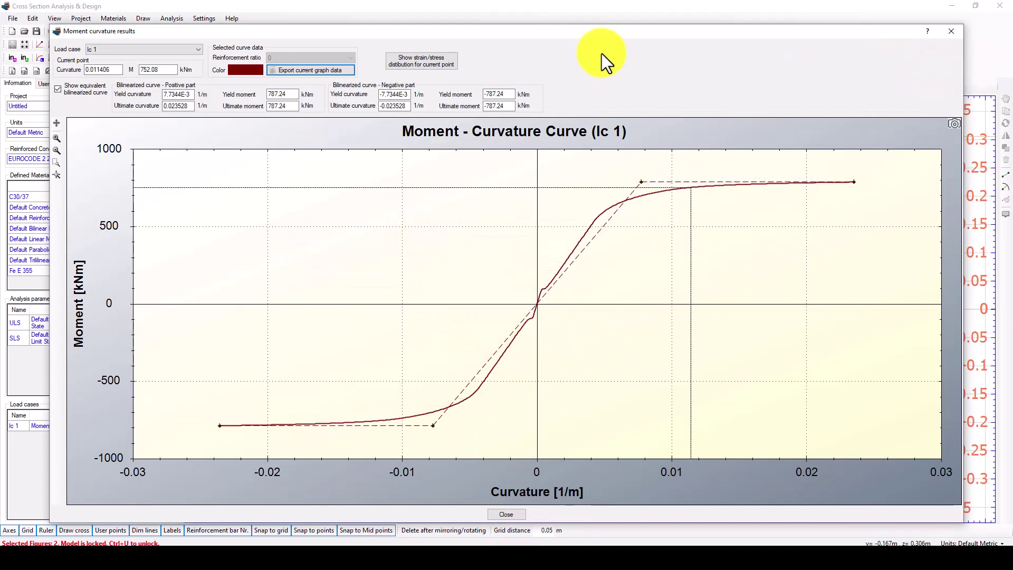
Close the moment-curvature results and view, then dismiss, the Deformed configuration load cases dialog.
left_click_drag(602, 40, 437, 84)
left_click(786, 76)
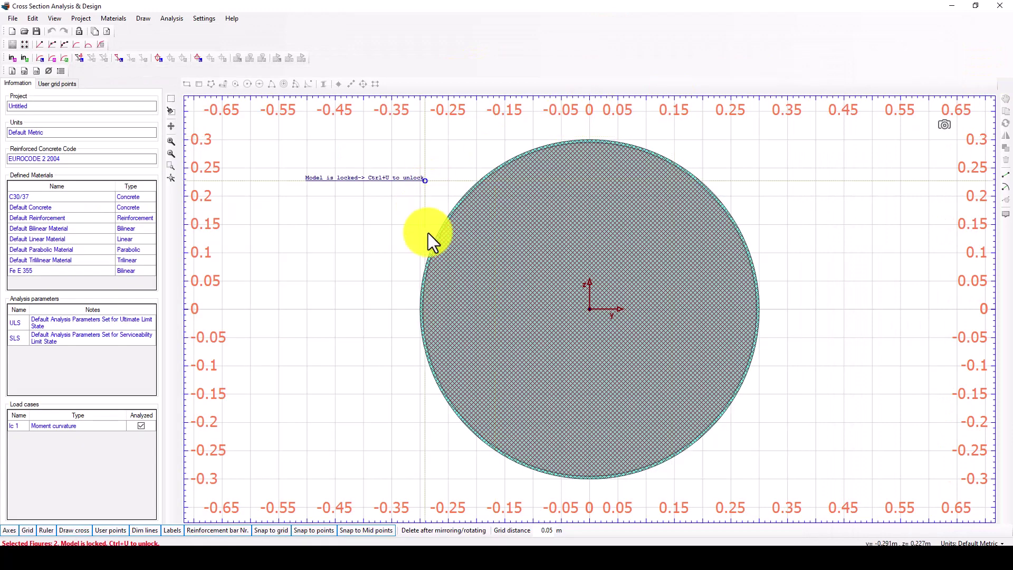
left_click(177, 18)
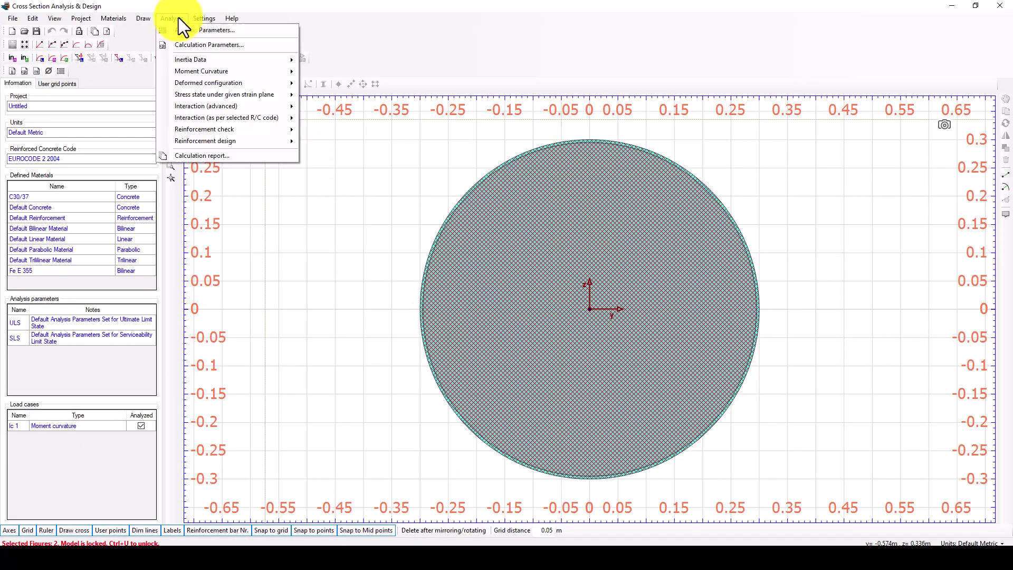
mouse_move(208, 85)
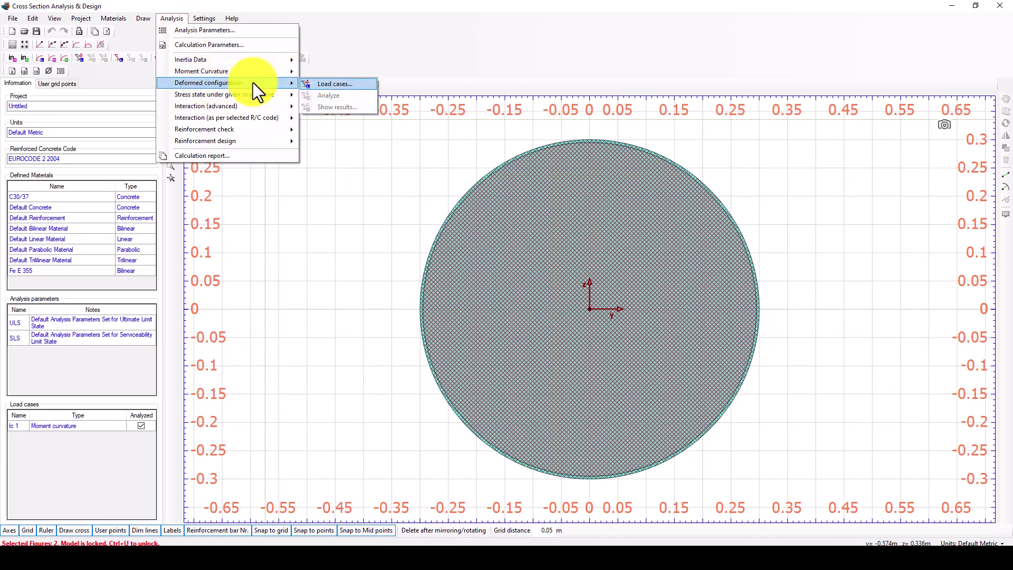
left_click(338, 84)
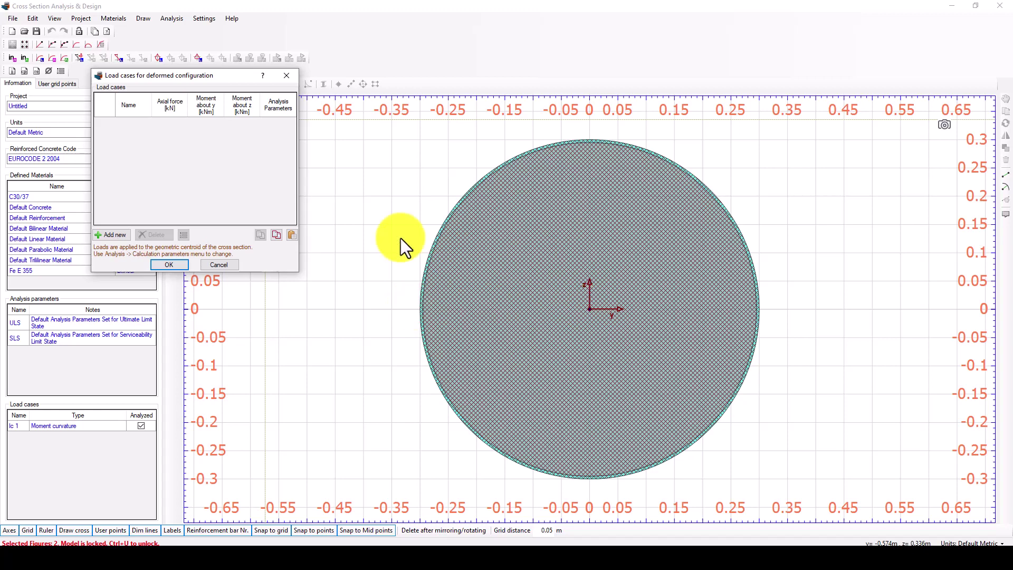
left_click(284, 77)
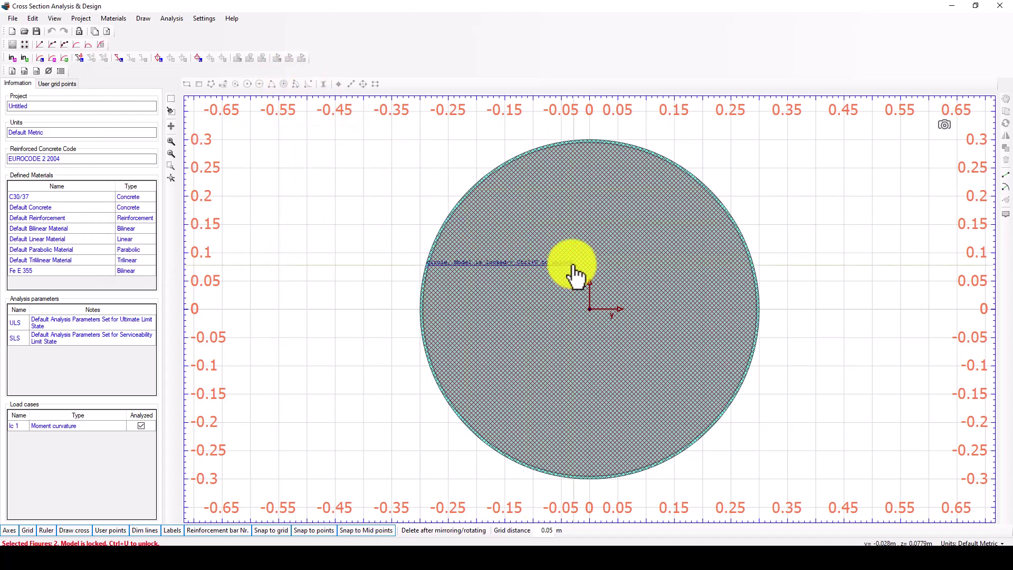